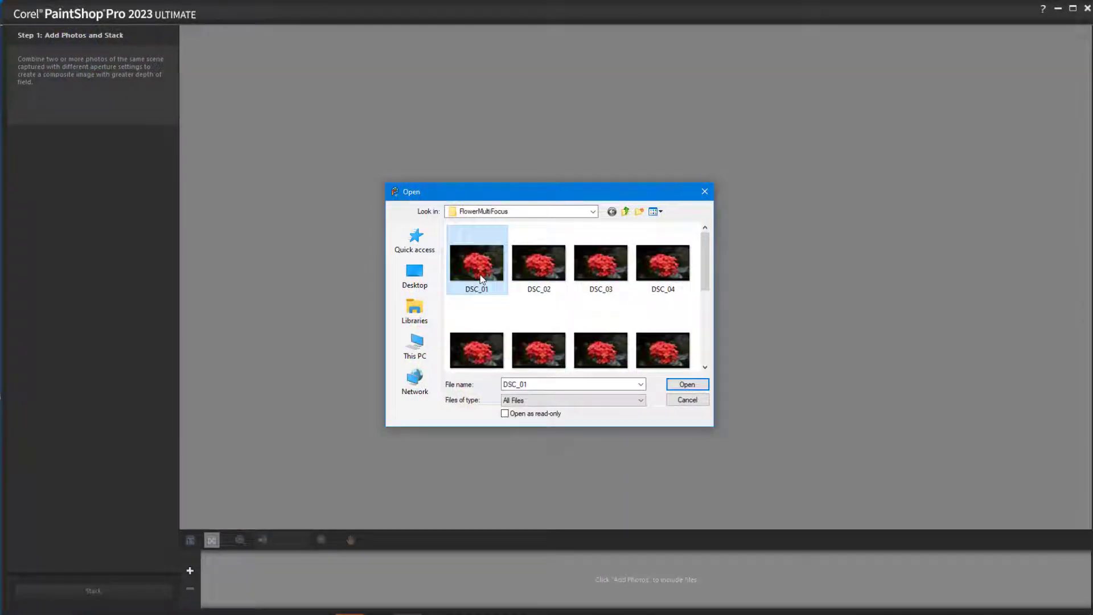
# - Load the fifteen DSC flower photos and preview each source photo through DSC_15
pyautogui.hotkey('shift', 'Down')
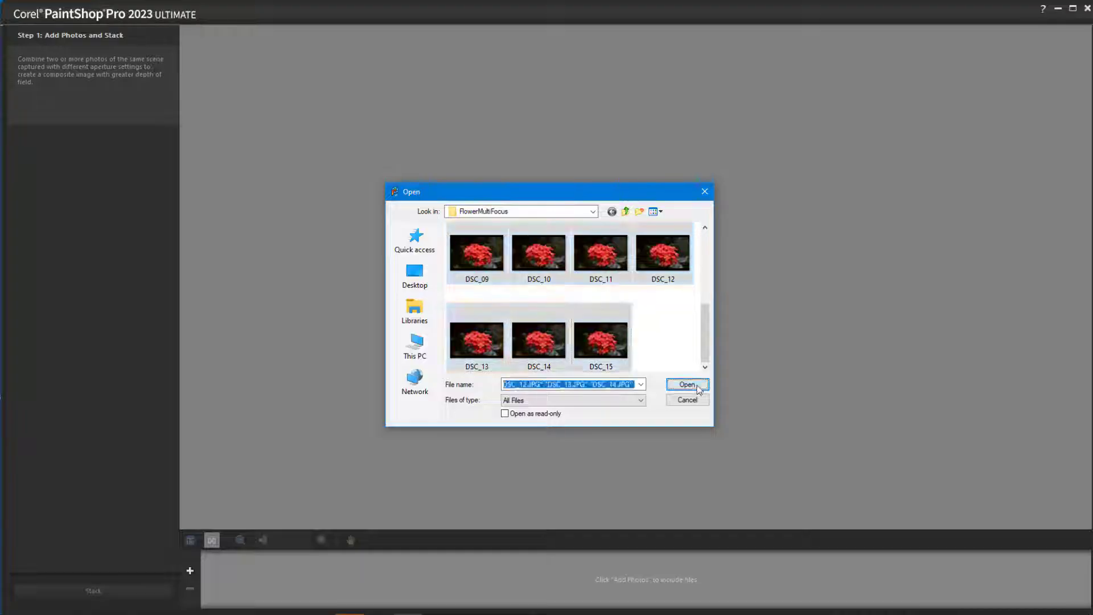
pyautogui.click(695, 385)
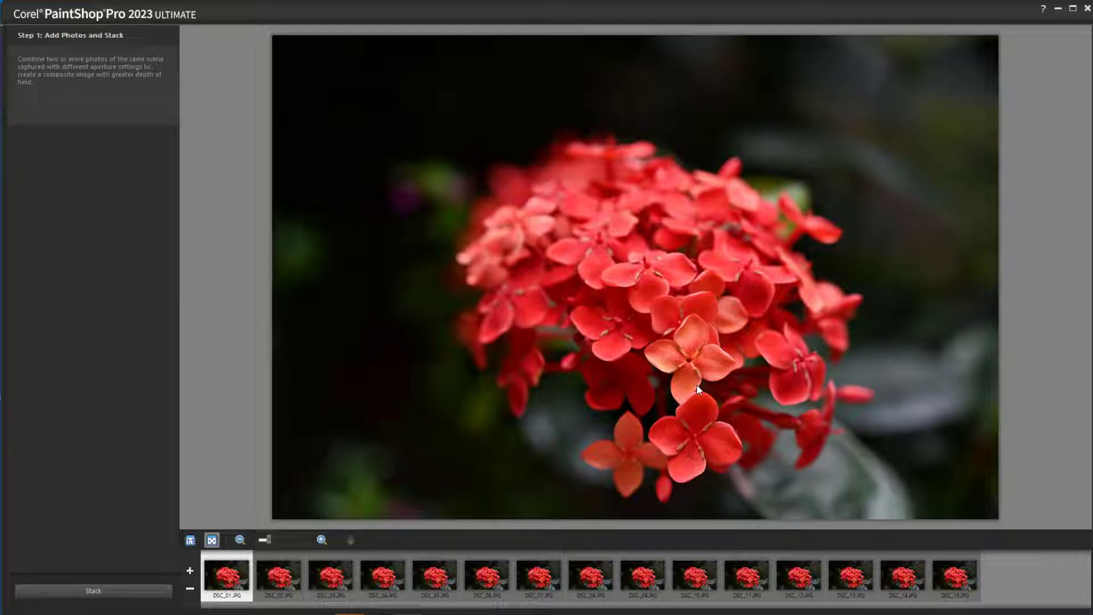
pyautogui.click(276, 580)
pyautogui.click(328, 582)
pyautogui.click(380, 584)
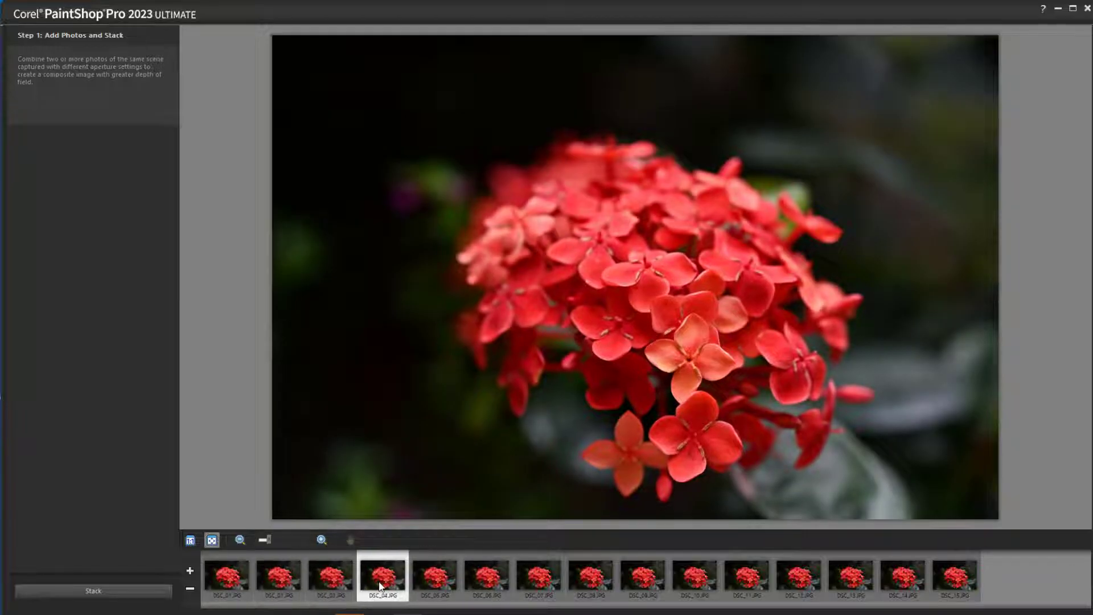
pyautogui.click(426, 589)
pyautogui.click(478, 588)
pyautogui.click(532, 591)
pyautogui.click(583, 594)
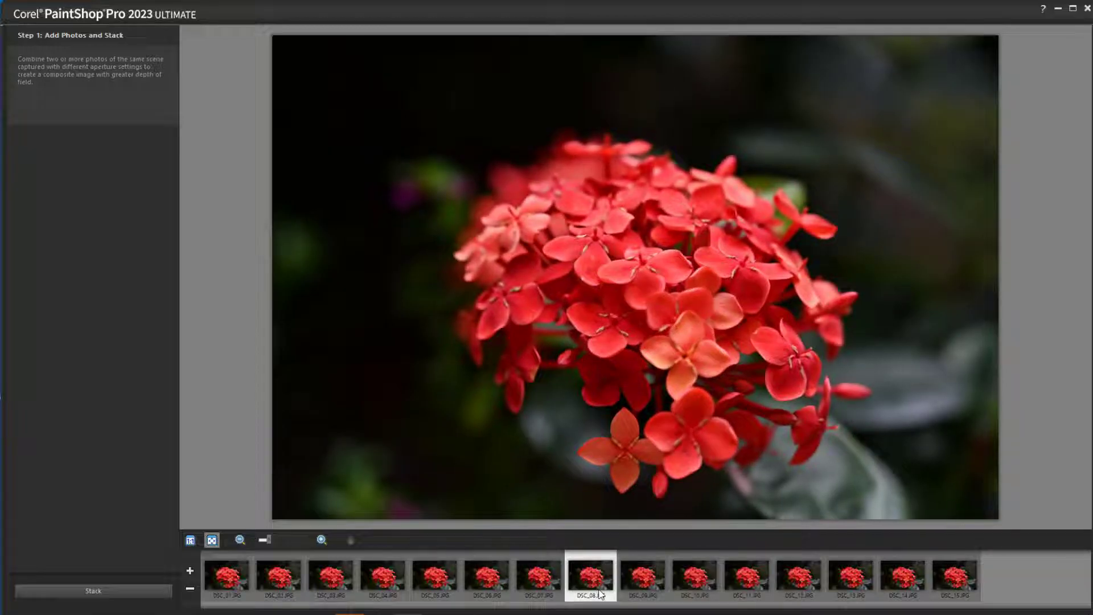
pyautogui.click(635, 596)
pyautogui.click(689, 596)
pyautogui.click(736, 594)
pyautogui.click(795, 592)
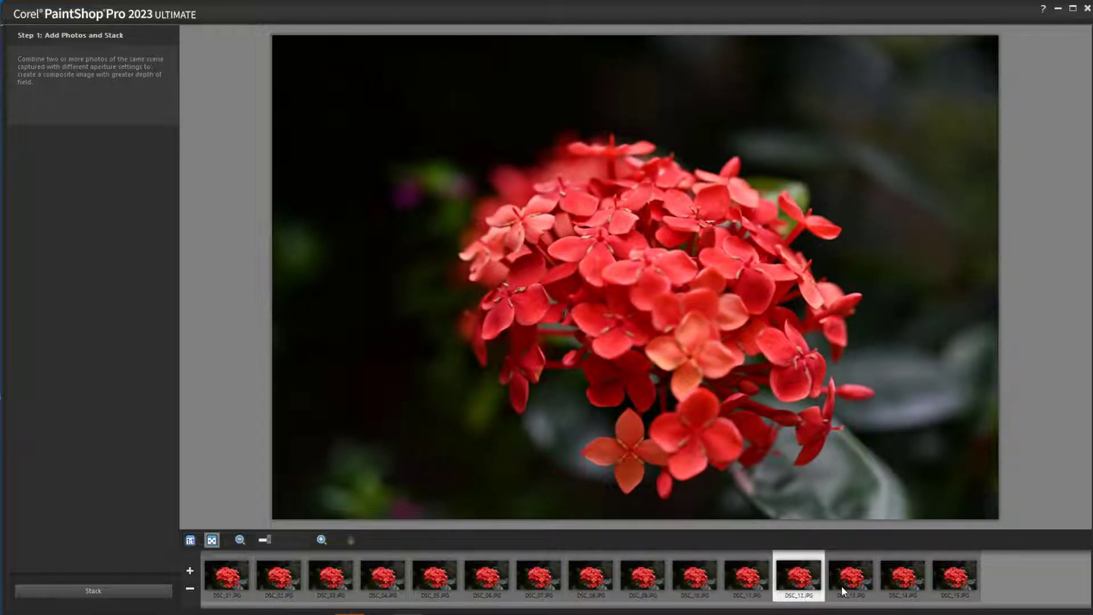
pyautogui.click(849, 588)
pyautogui.click(897, 593)
pyautogui.click(957, 590)
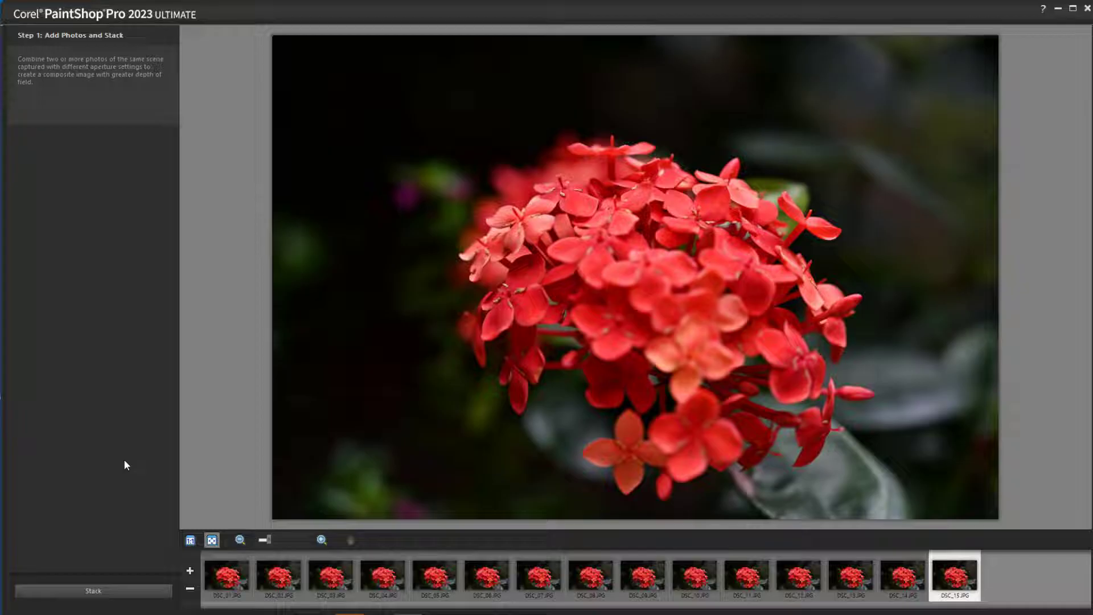
# - Stack the photos, zoom to the cluster's top, and choose DSC_15 with stacking preview on
pyautogui.click(110, 589)
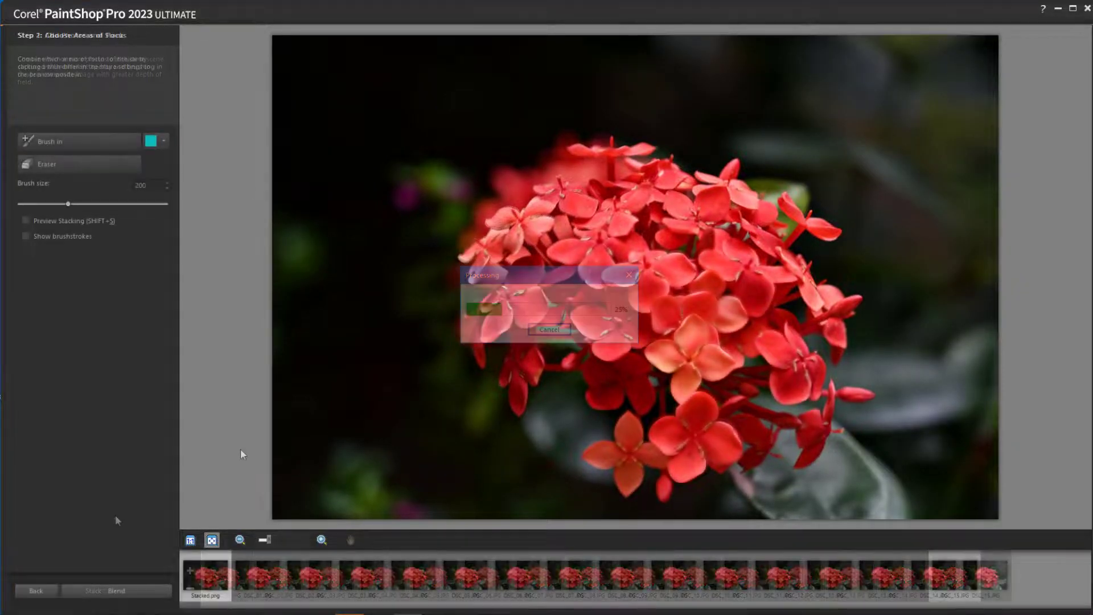
pyautogui.moveTo(269, 542); pyautogui.dragTo(274, 544)
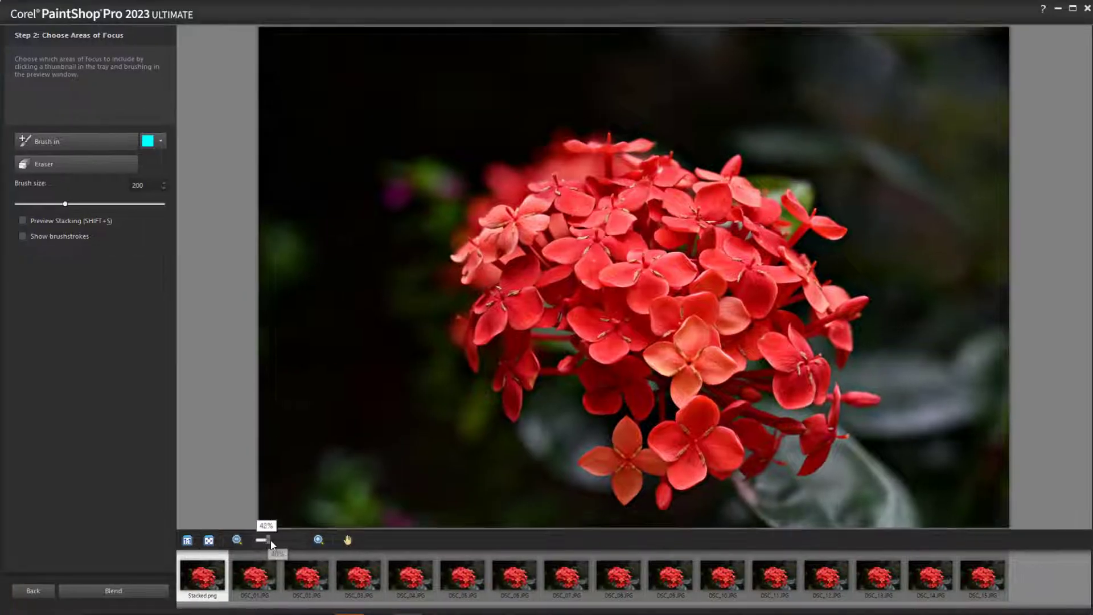
pyautogui.click(347, 540)
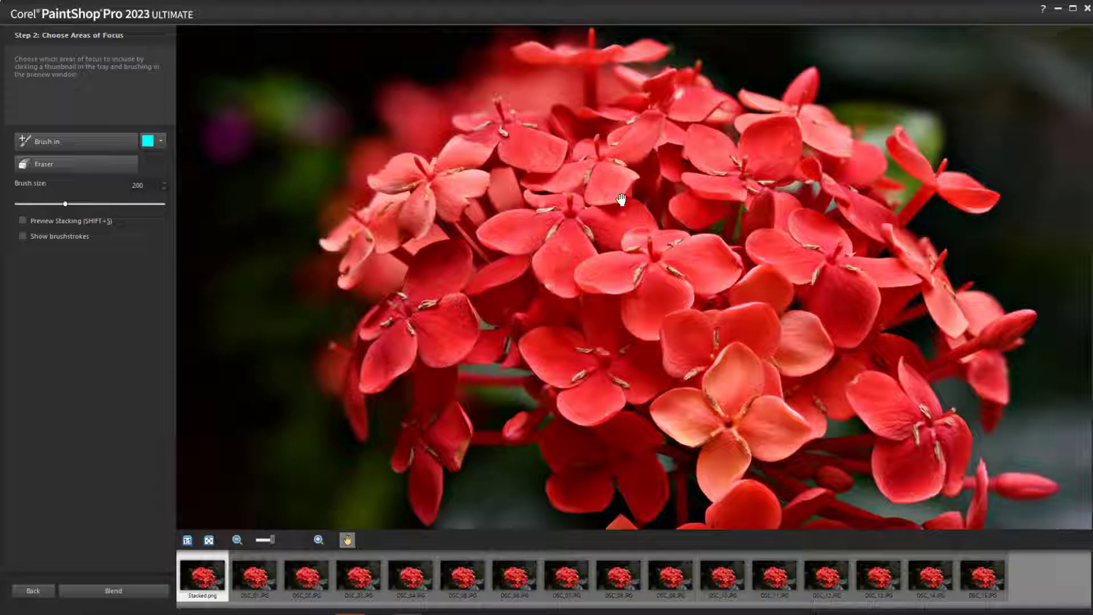
pyautogui.moveTo(620, 200); pyautogui.dragTo(635, 285)
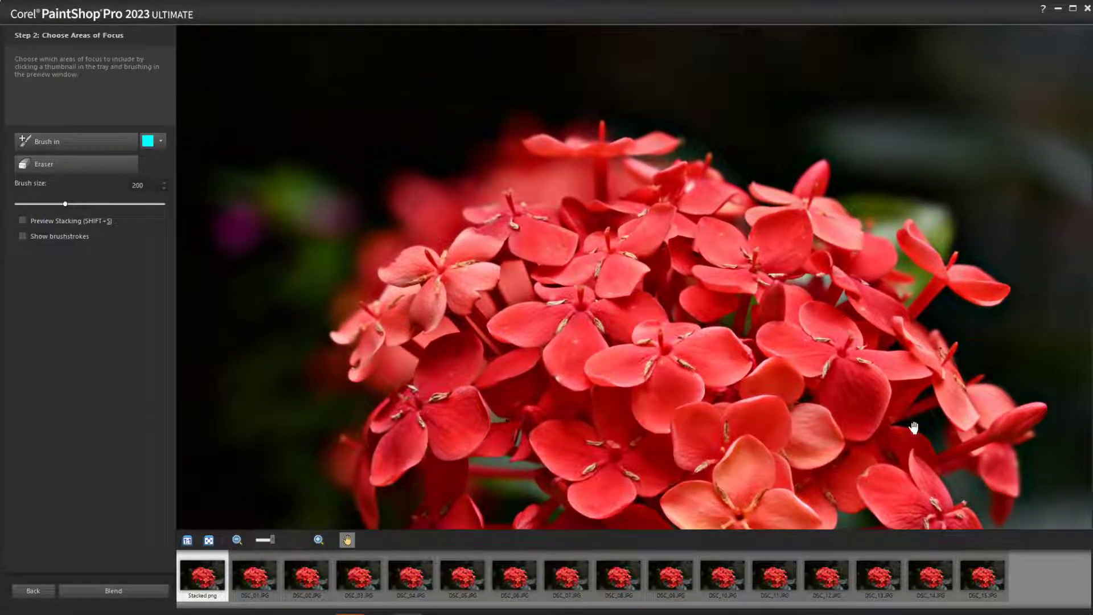
pyautogui.click(983, 574)
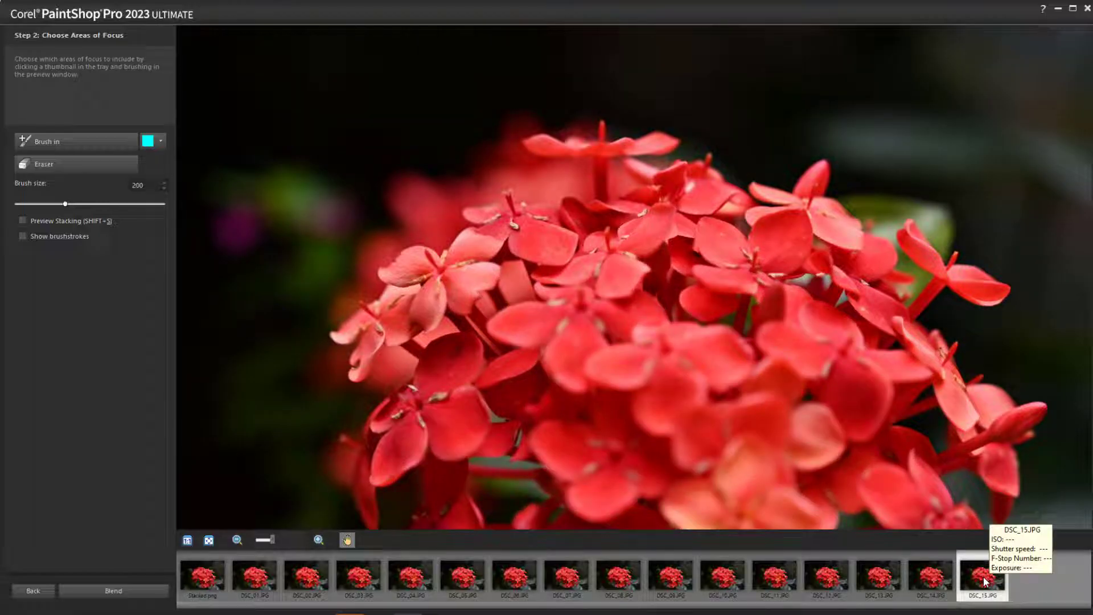
pyautogui.click(90, 143)
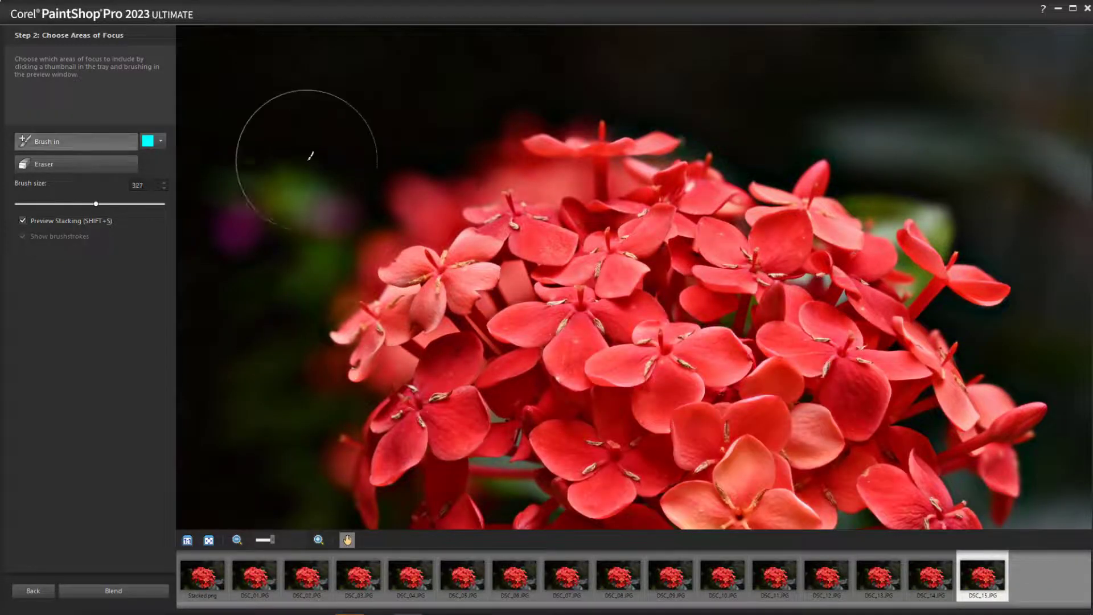
# - Scroll down in the Focus Stacking workspace
pyautogui.scroll(-5, 734, 165)
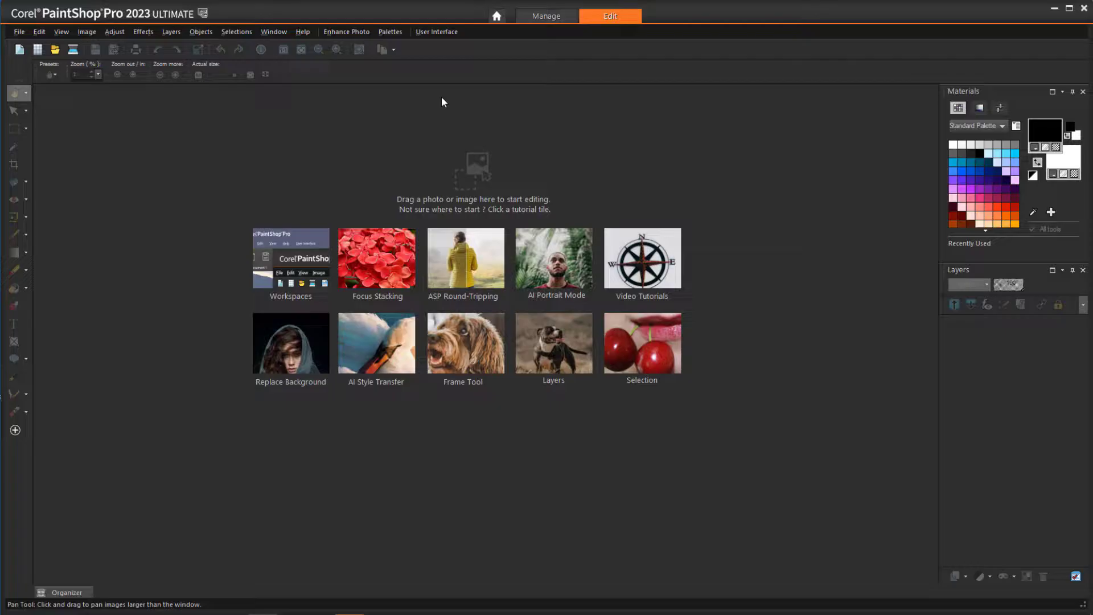
pyautogui.click(495, 17)
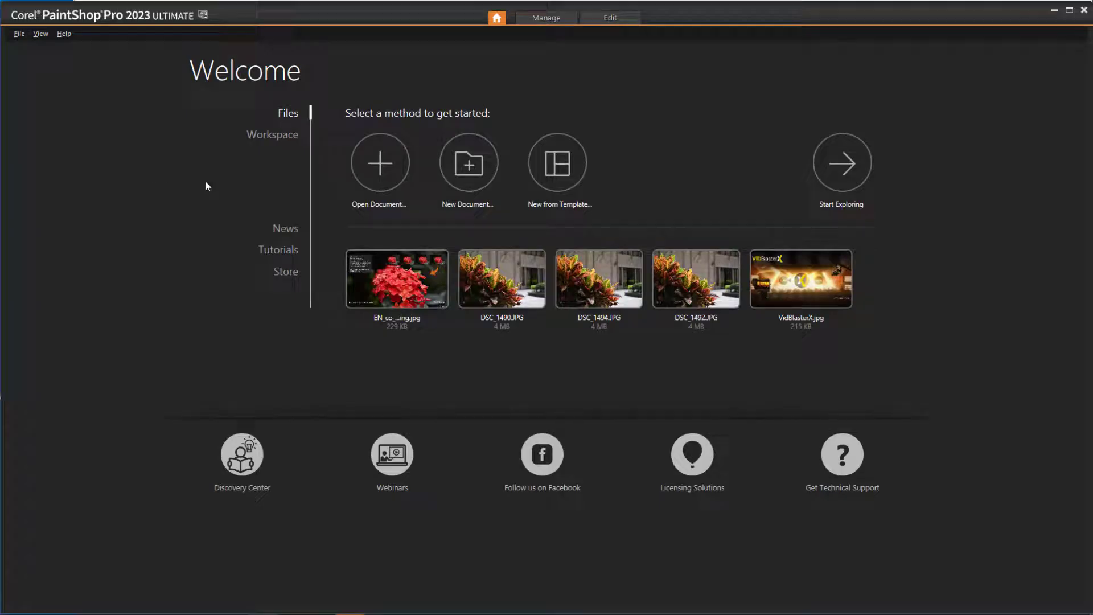
pyautogui.click(283, 142)
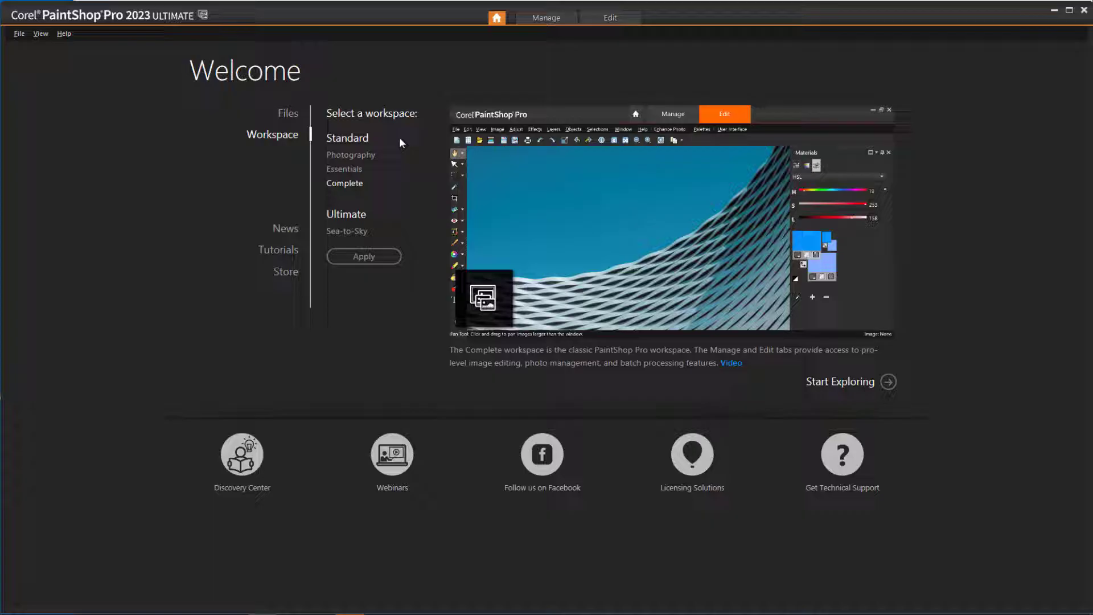
pyautogui.click(357, 156)
pyautogui.click(348, 170)
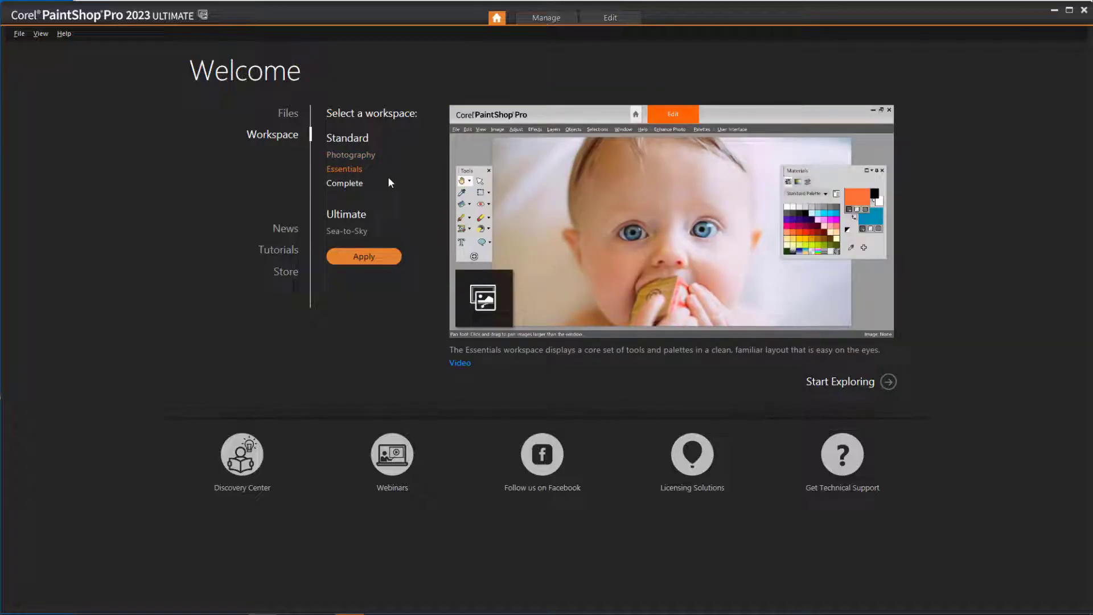
pyautogui.click(353, 183)
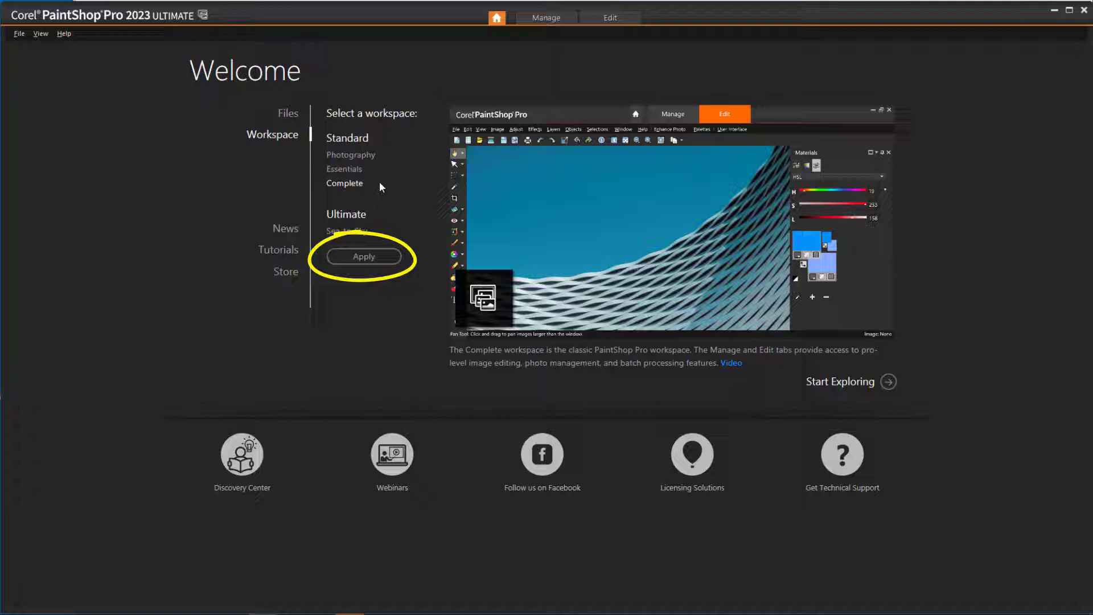
pyautogui.click(604, 21)
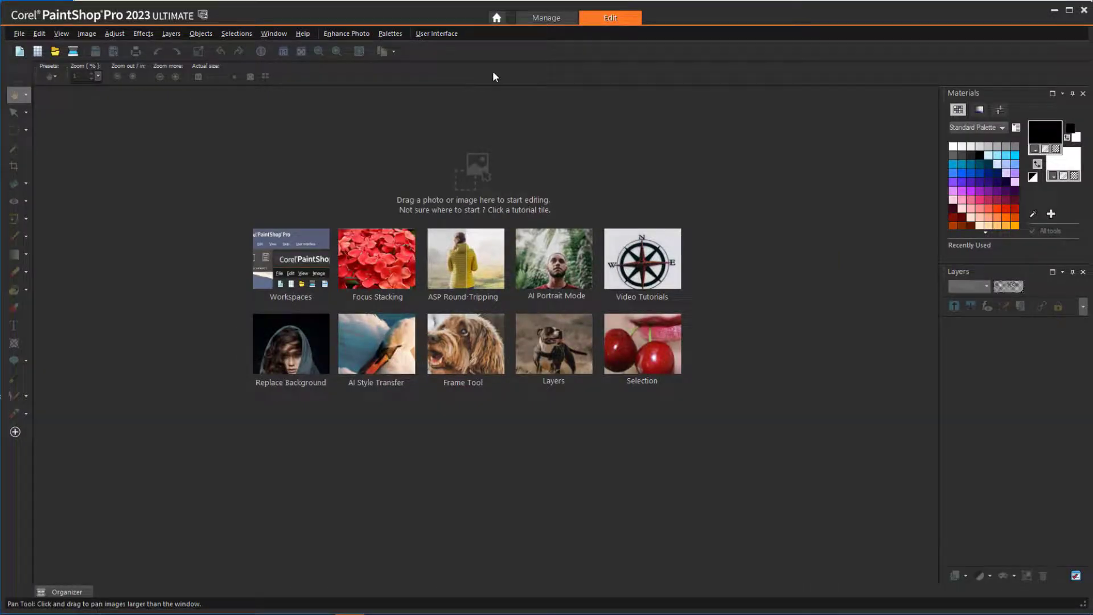
# - Launch Focus Stacking from the File menu
pyautogui.click(19, 33)
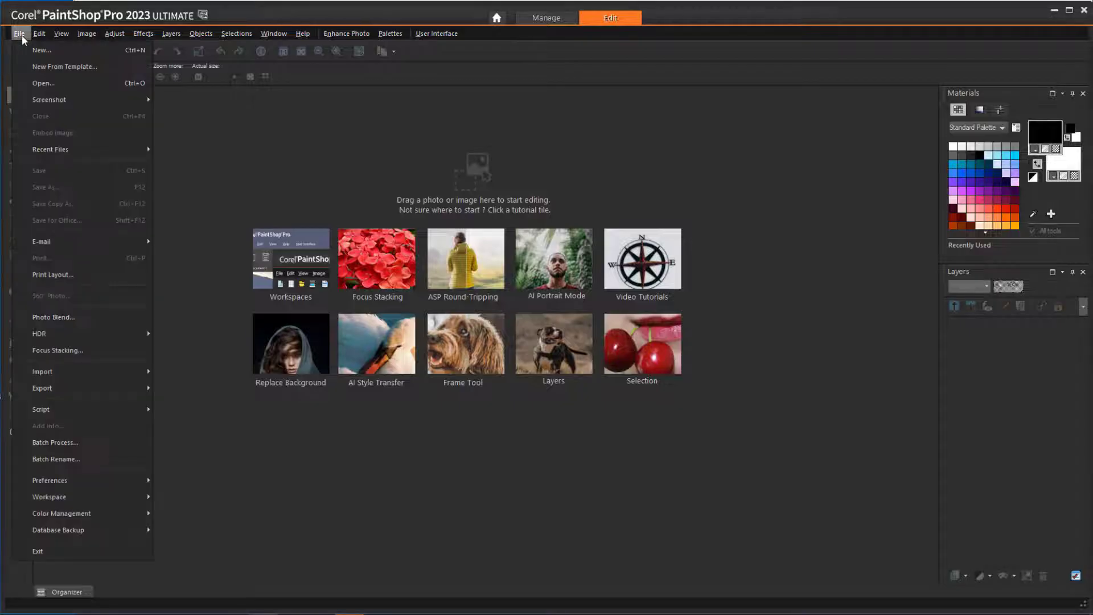
pyautogui.click(91, 351)
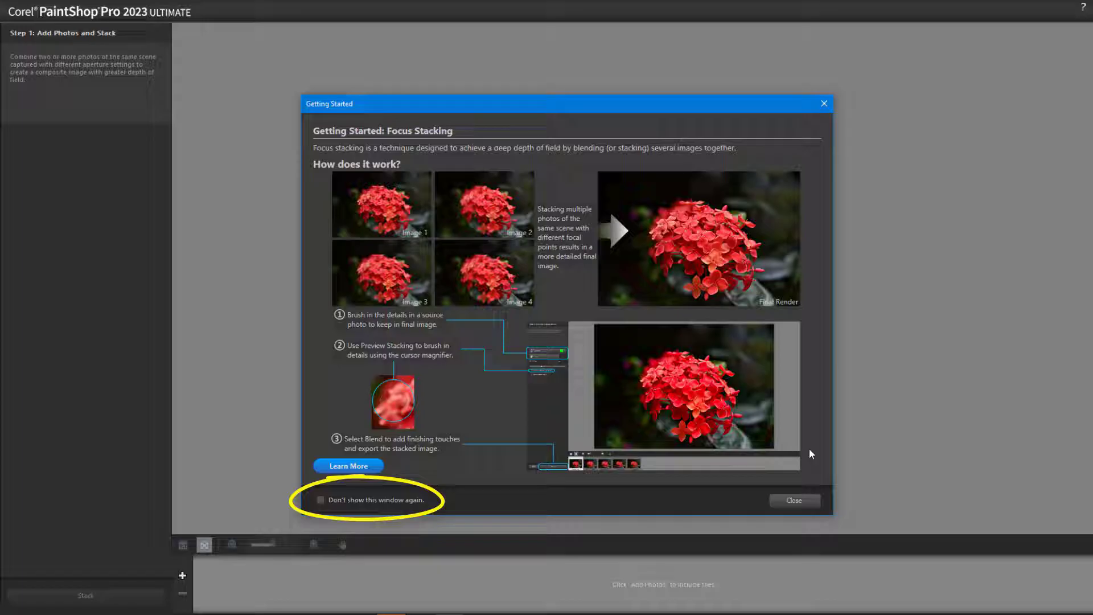
# - Dismiss the introduction, remove Artistic.jpg, and add the DSC photos from the FlowerMultiFocus folder
pyautogui.click(812, 501)
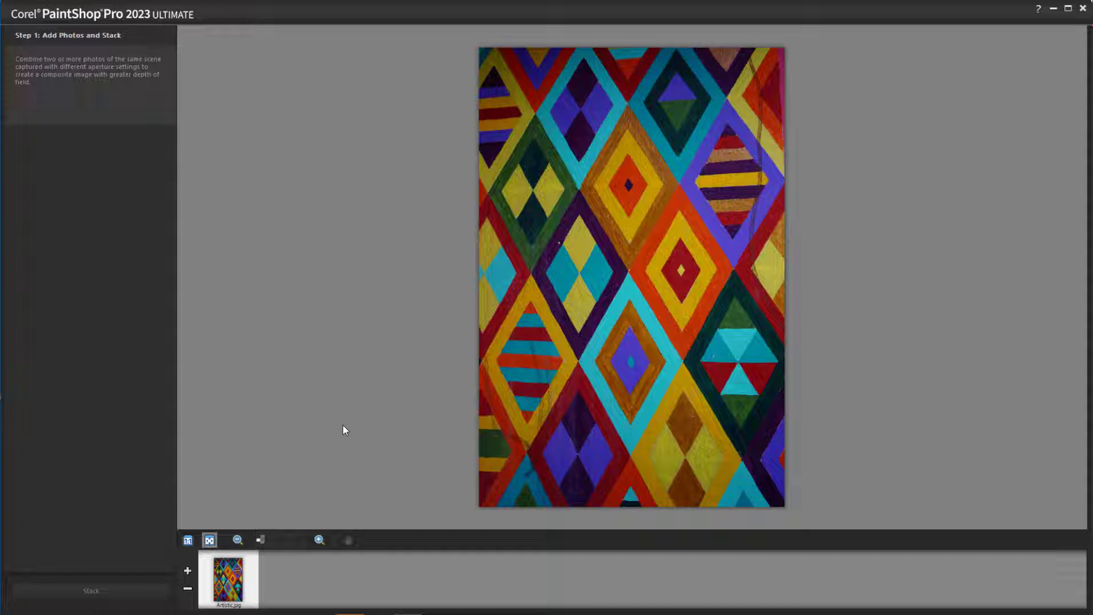
pyautogui.click(188, 590)
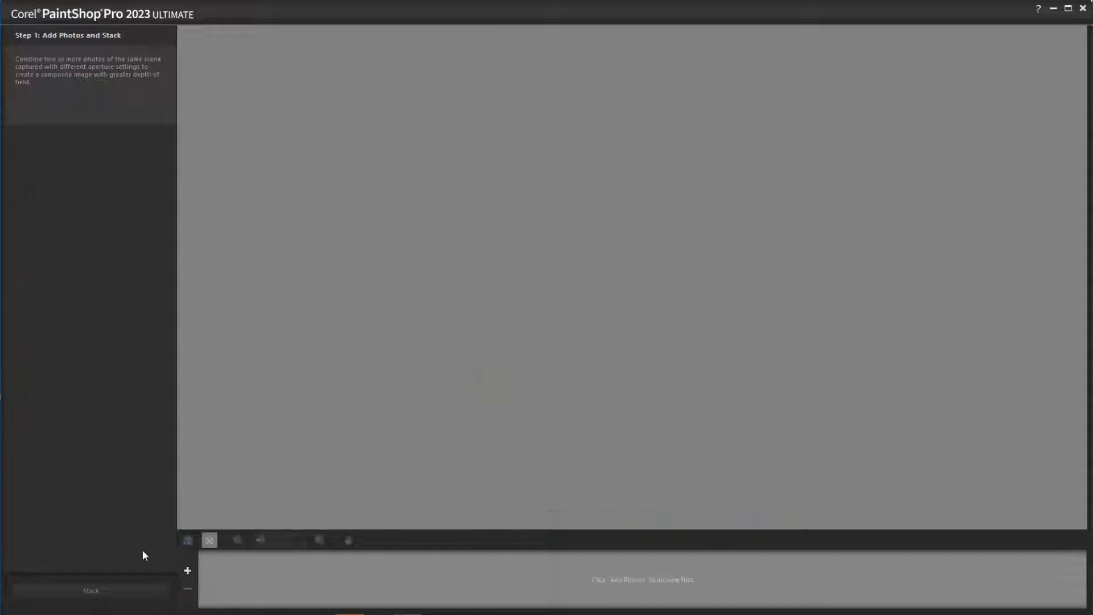
pyautogui.click(188, 571)
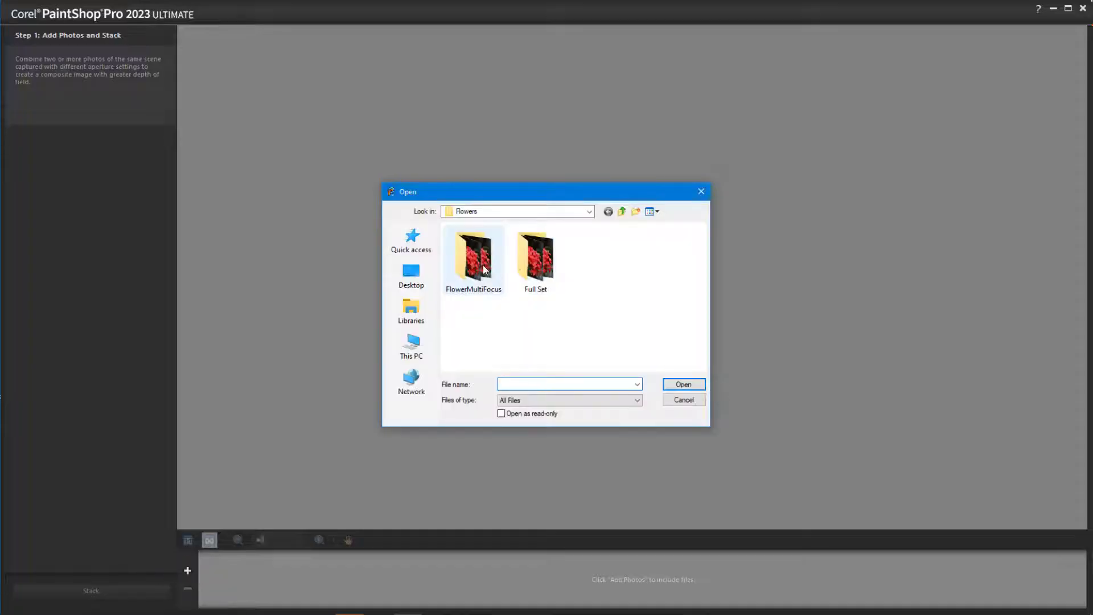
pyautogui.doubleClick(483, 267)
pyautogui.click(473, 261)
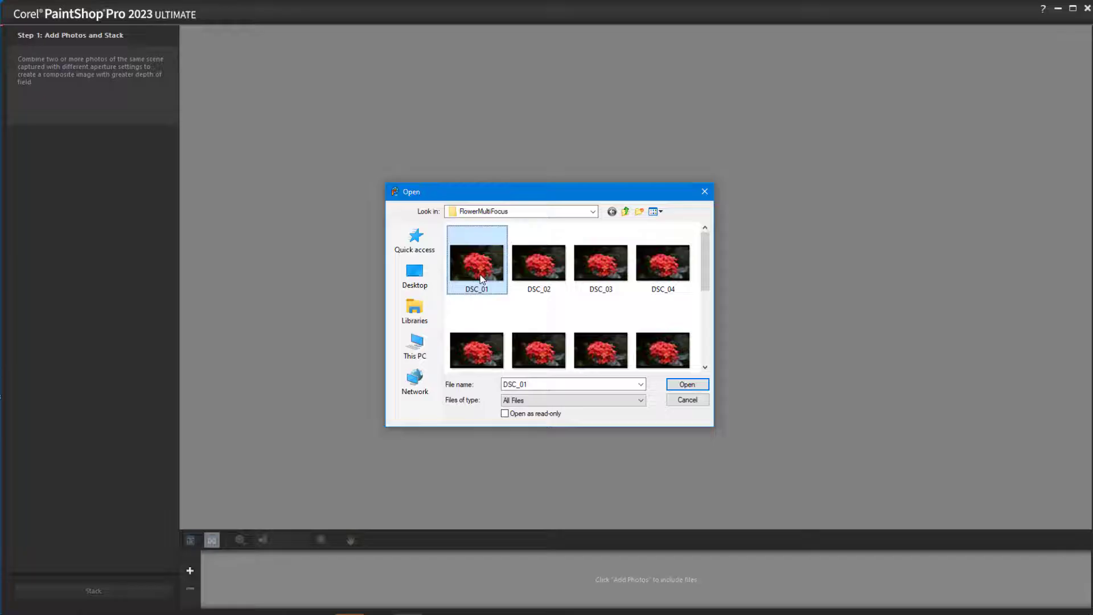
pyautogui.scroll(-3, 478, 274)
pyautogui.keyDown('shift'); pyautogui.click(473, 340); pyautogui.keyUp('shift')
pyautogui.click(695, 385)
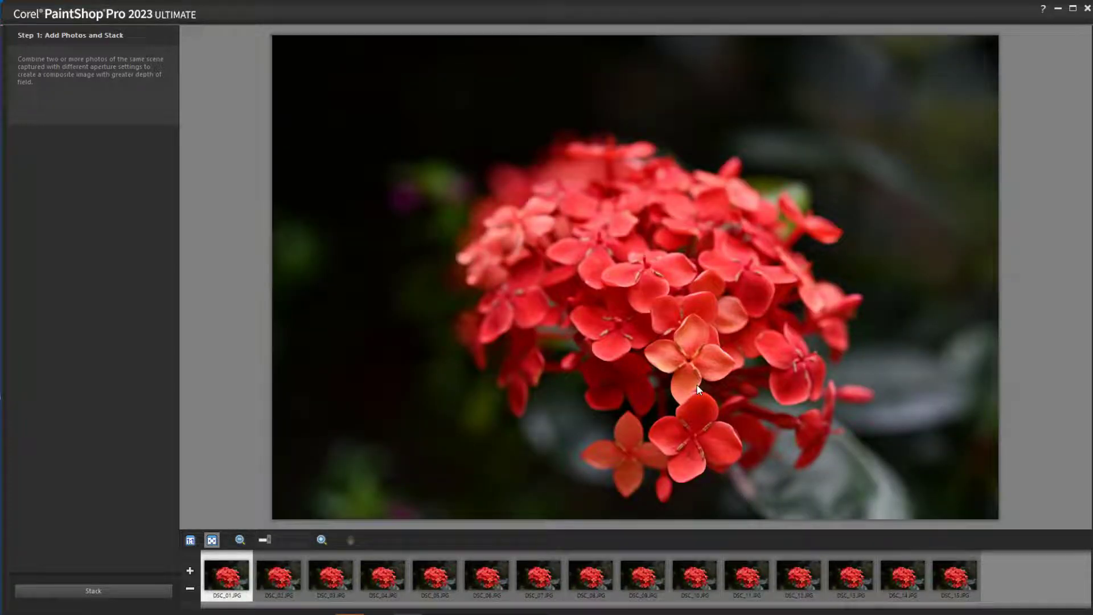
# - Preview each source photo through DSC_15, then stack them into one composite
pyautogui.click(279, 576)
pyautogui.click(330, 578)
pyautogui.click(399, 586)
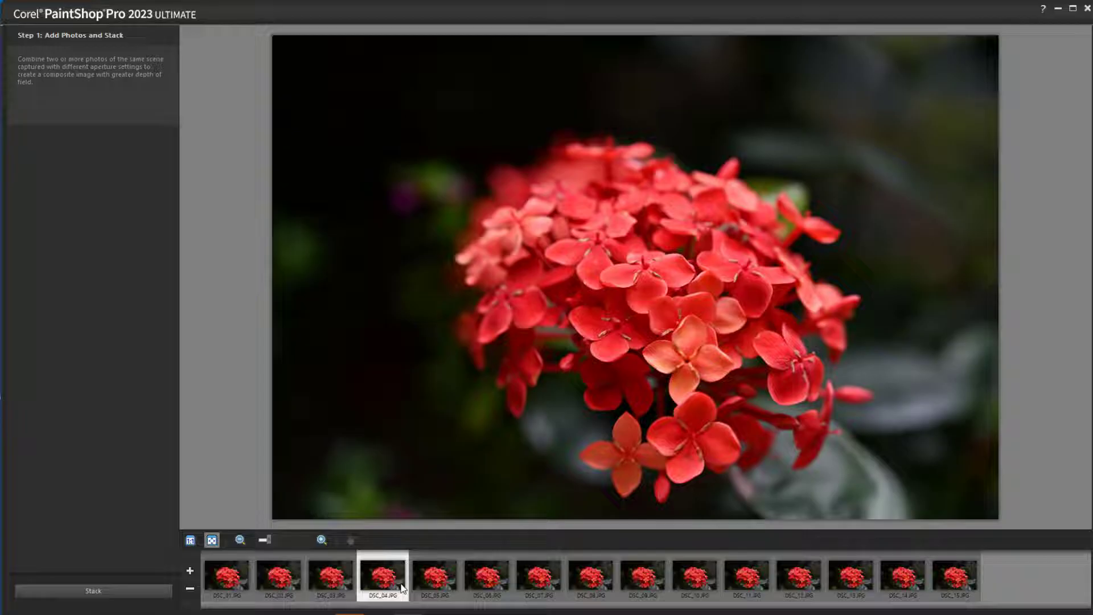
pyautogui.click(435, 577)
pyautogui.click(486, 581)
pyautogui.click(538, 584)
pyautogui.click(591, 586)
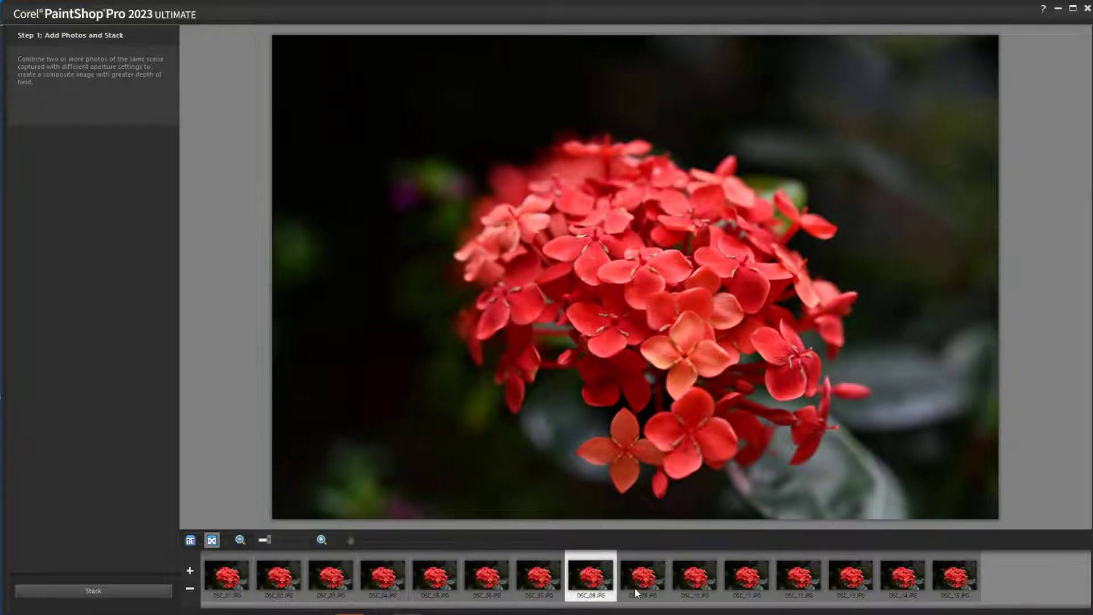
pyautogui.click(640, 587)
pyautogui.click(693, 587)
pyautogui.click(745, 588)
pyautogui.click(798, 588)
pyautogui.click(842, 590)
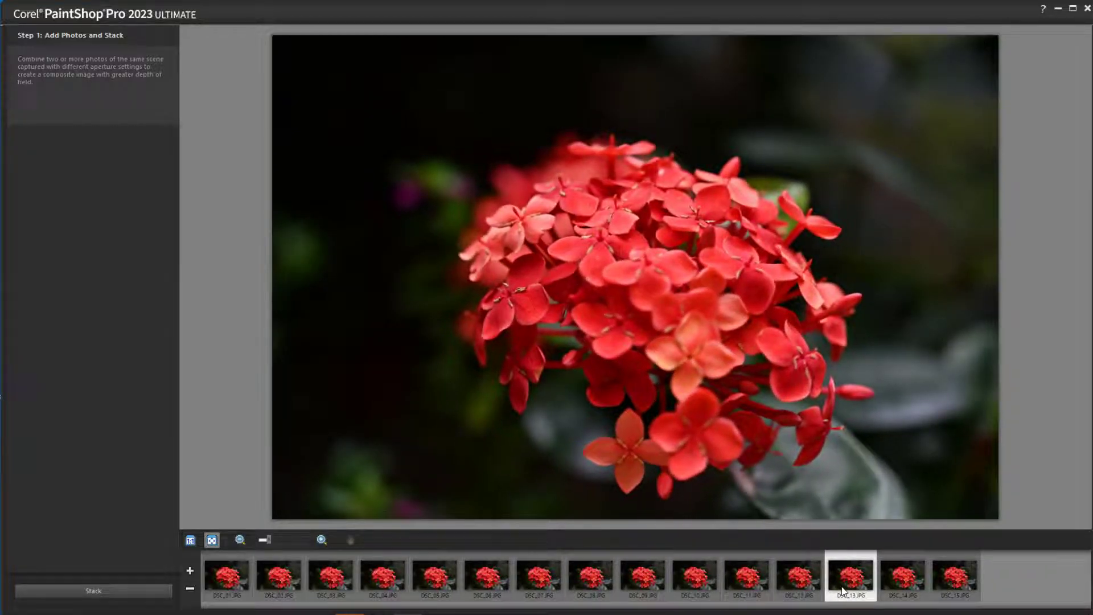
pyautogui.click(903, 589)
pyautogui.click(954, 589)
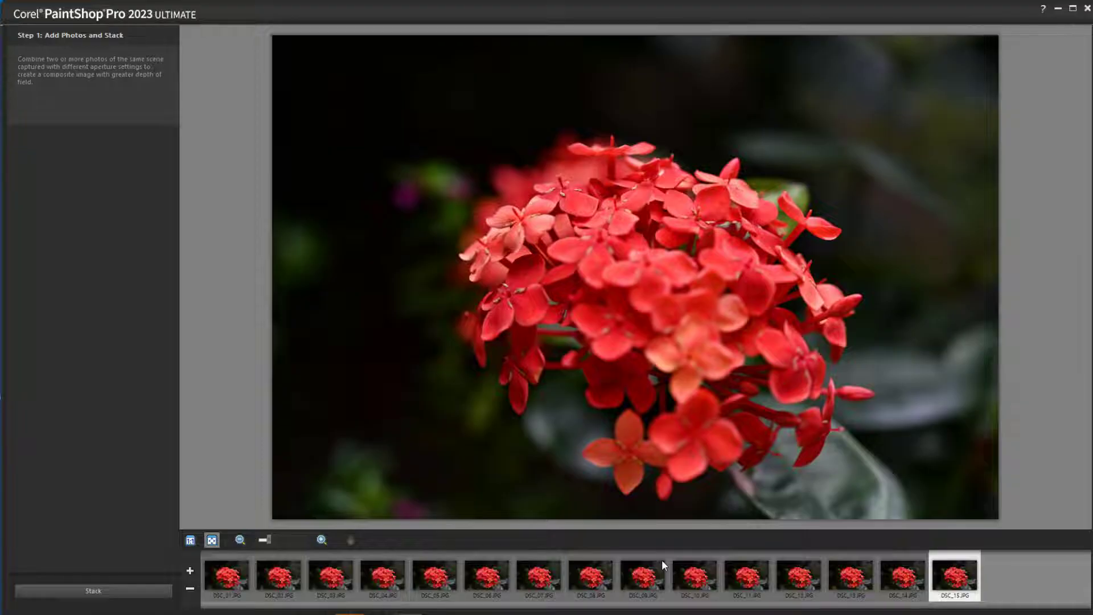
pyautogui.click(110, 589)
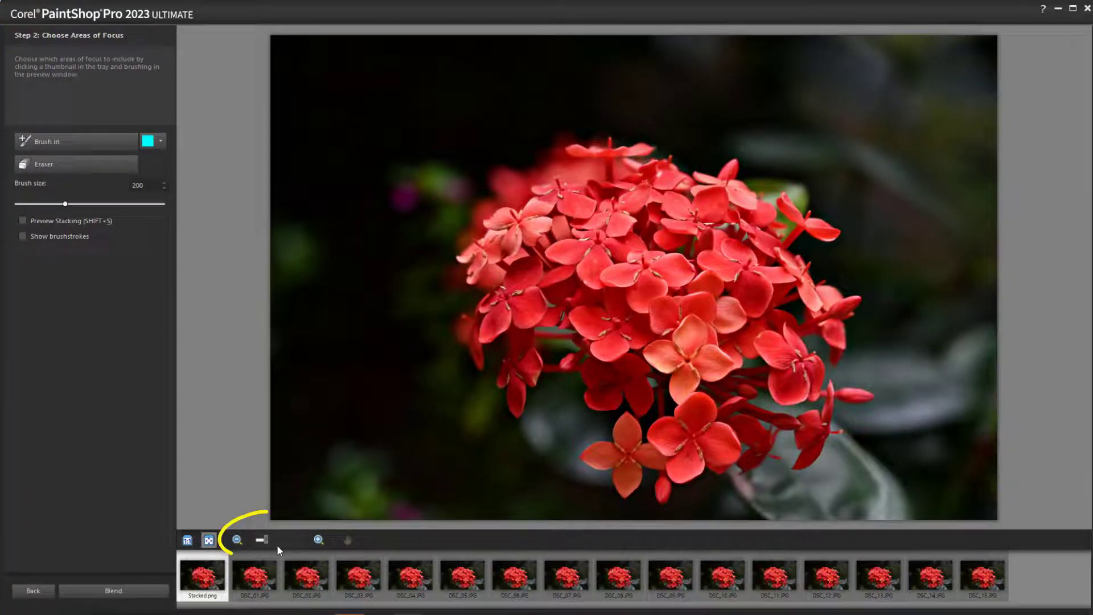
# - Zoom to the flower top, pick DSC_15, enable stacking preview, and set brush size 327
pyautogui.moveTo(270, 544)
pyautogui.moveTo(267, 544); pyautogui.dragTo(274, 540)
pyautogui.click(347, 540)
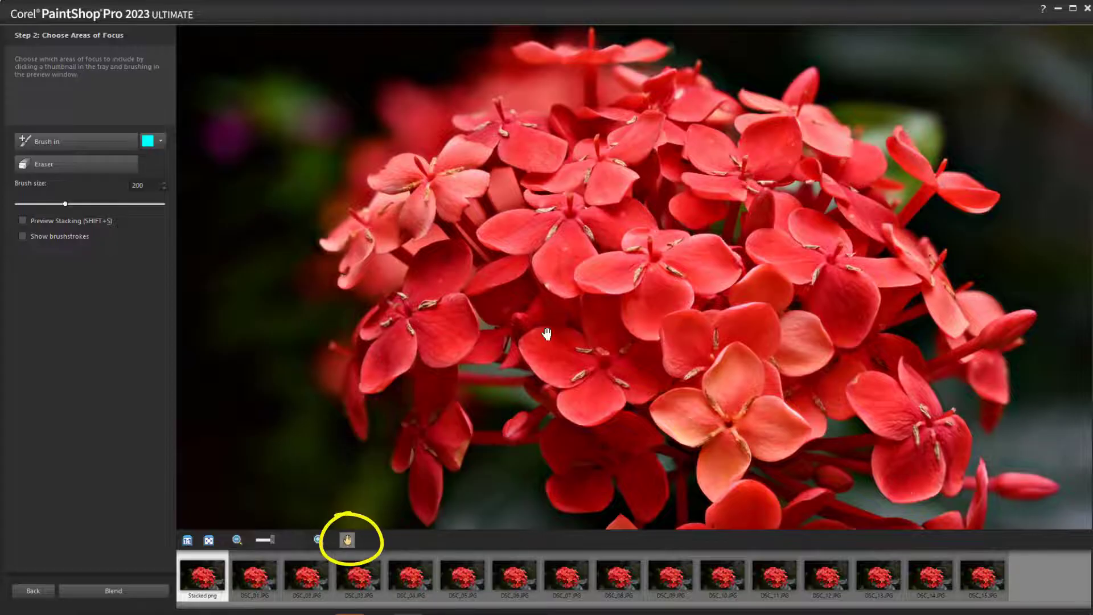
pyautogui.moveTo(626, 191)
pyautogui.mouseDown()
pyautogui.moveTo(624, 283)
pyautogui.moveTo(635, 284)
pyautogui.mouseUp()
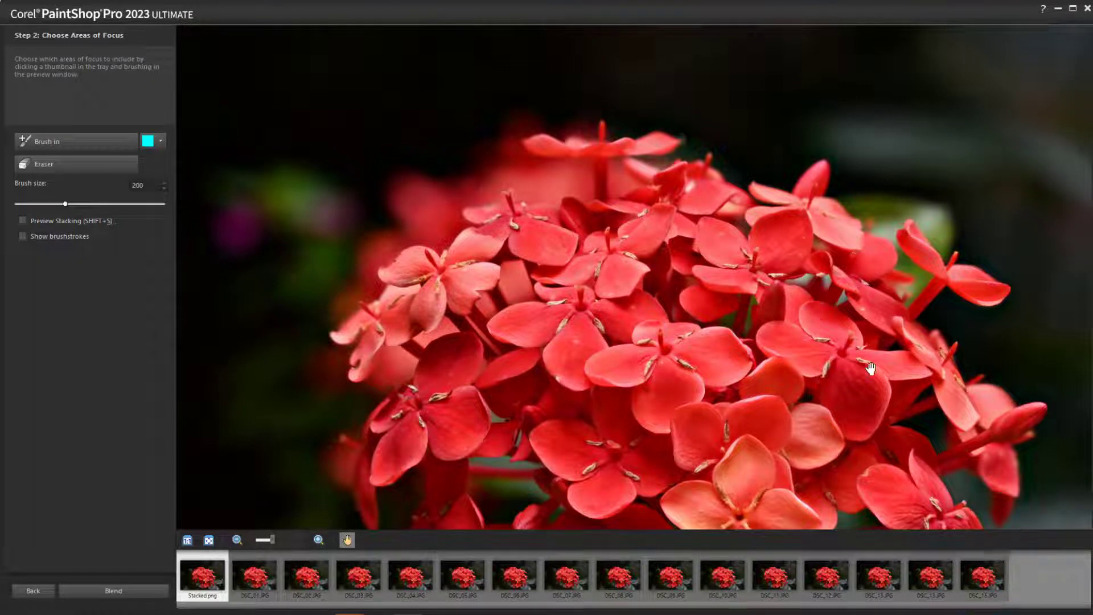
pyautogui.click(985, 578)
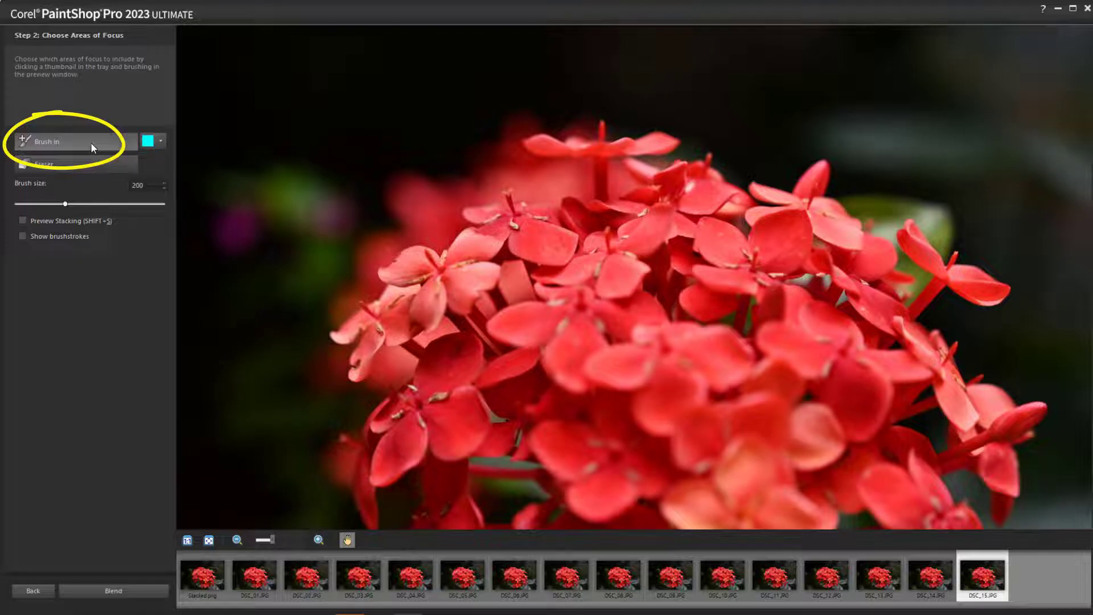
pyautogui.hotkey('shift', 's')
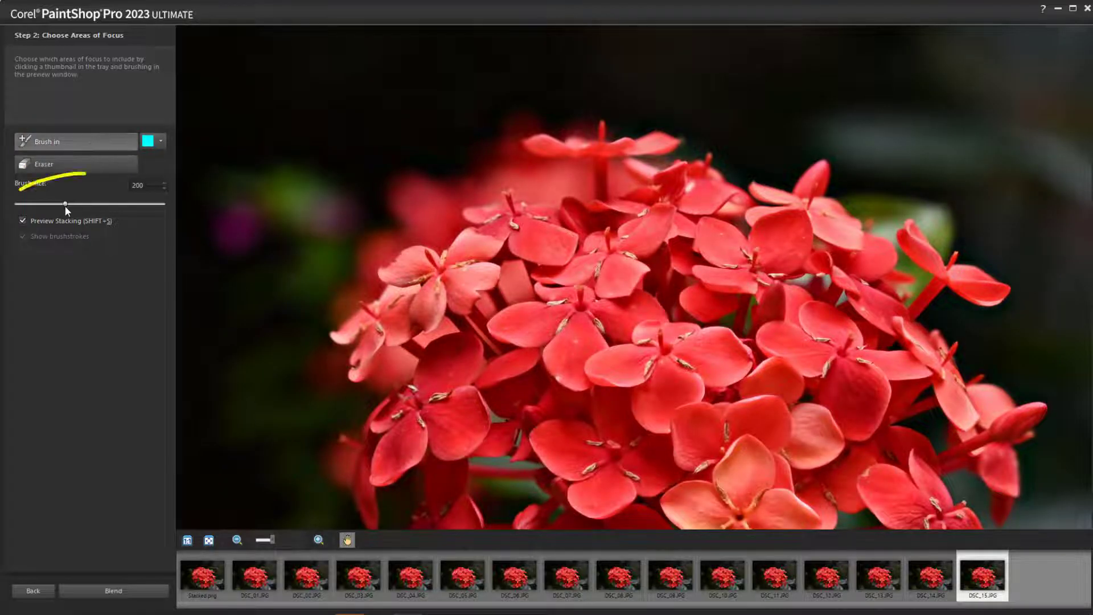
pyautogui.moveTo(64, 203); pyautogui.dragTo(96, 204)
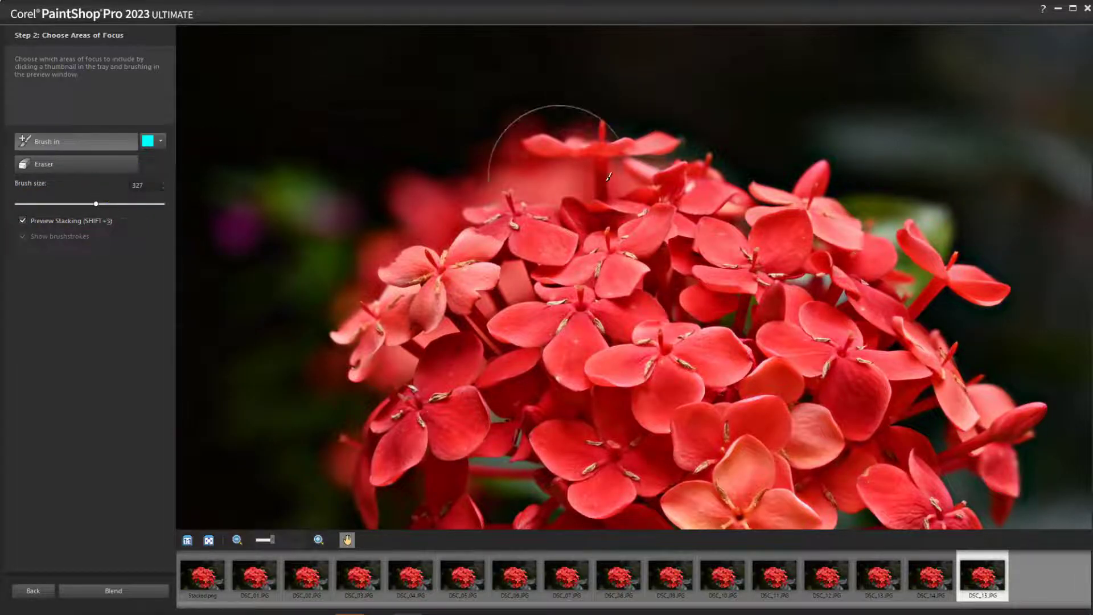
pyautogui.scroll(-5, 710, 78)
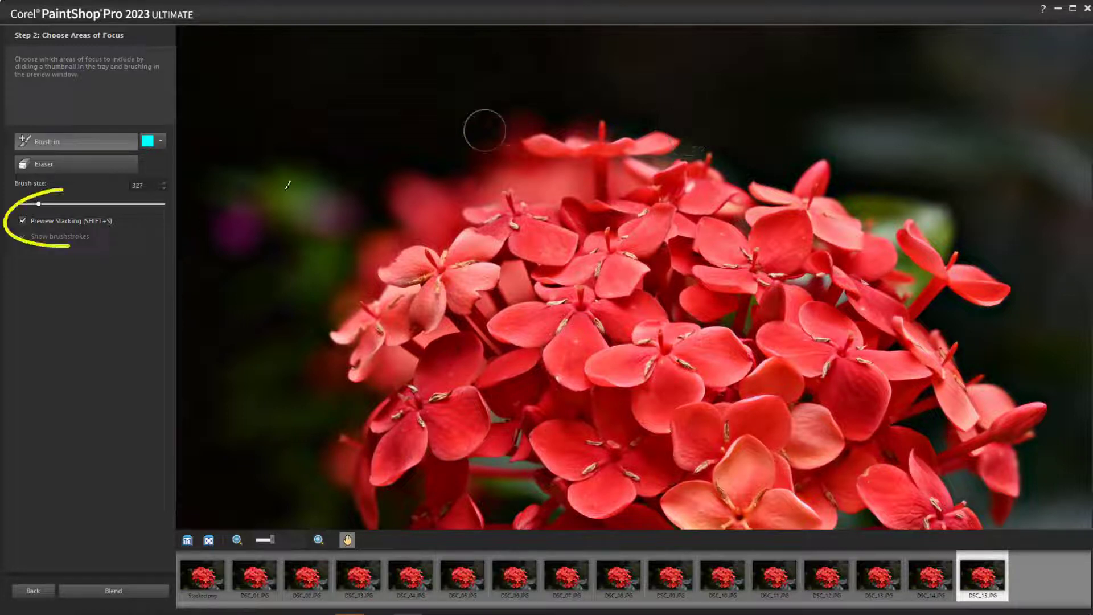
# - Hide the stacking preview and erase the lower-right part of the cyan DSC_15 stroke
pyautogui.click(22, 221)
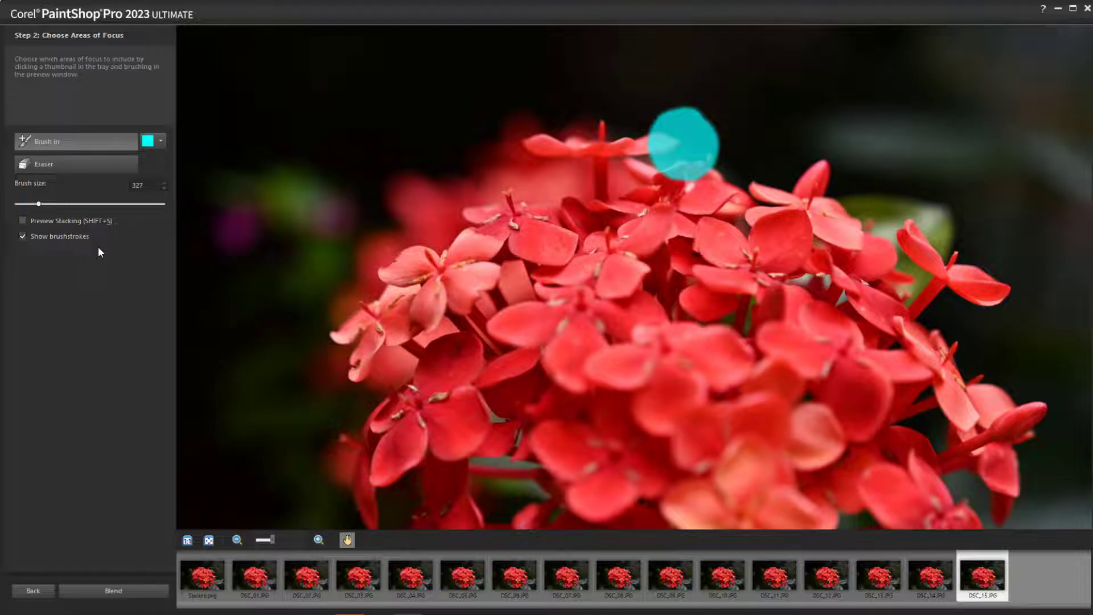
pyautogui.click(81, 168)
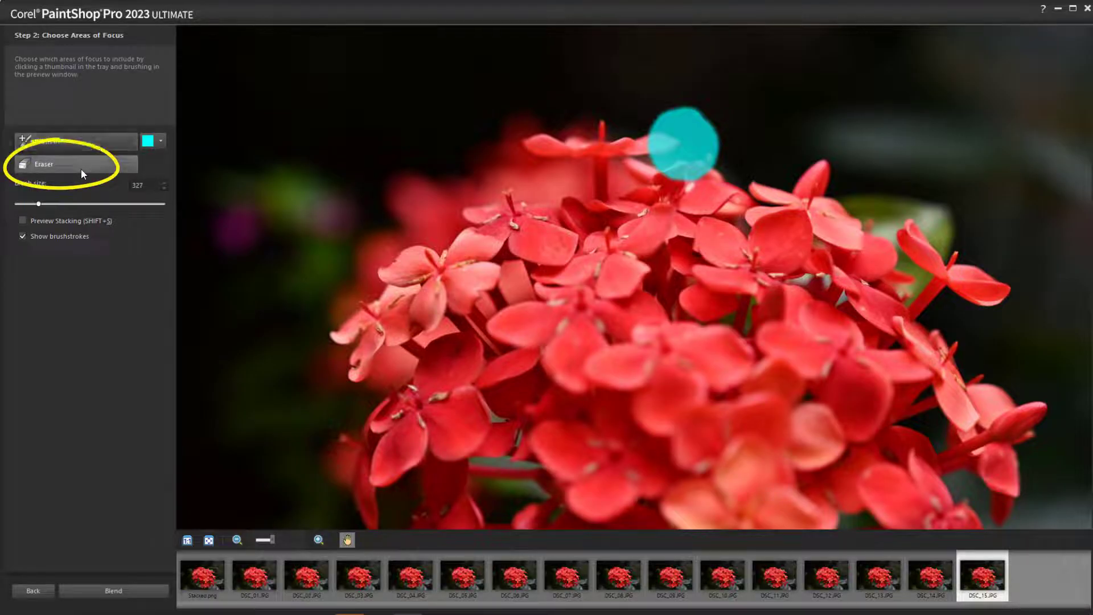
pyautogui.moveTo(686, 190)
pyautogui.mouseDown()
pyautogui.moveTo(684, 177)
pyautogui.moveTo(666, 173)
pyautogui.moveTo(715, 150)
pyautogui.moveTo(713, 114)
pyautogui.moveTo(678, 110)
pyautogui.moveTo(703, 151)
pyautogui.moveTo(658, 190)
pyautogui.mouseUp()
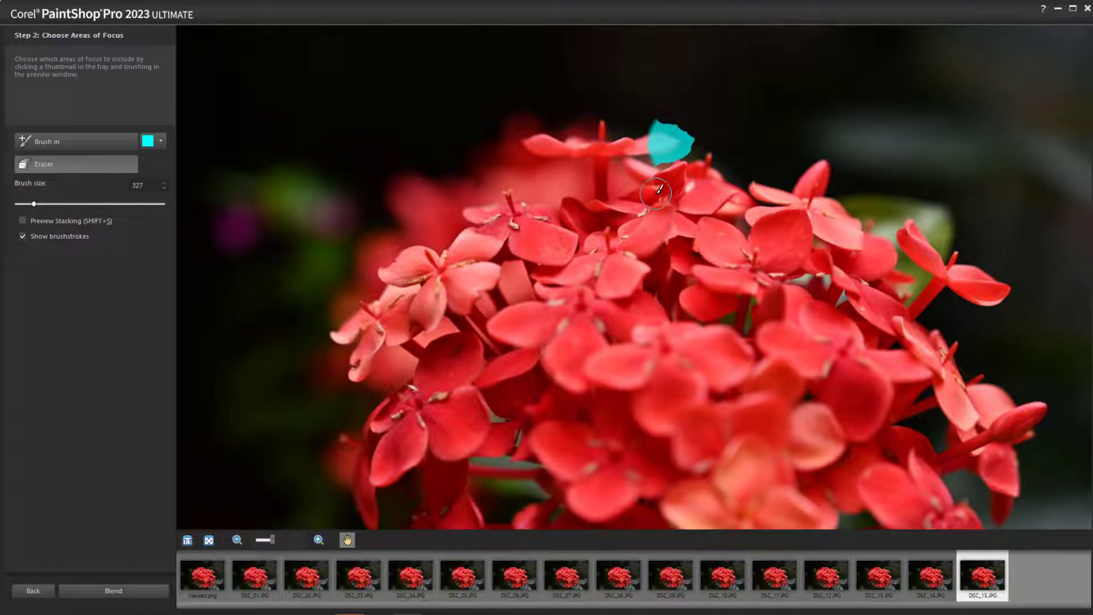
# - Select DSC_12 as the source, re-enable stacking preview, and return to Brush in
pyautogui.click(828, 578)
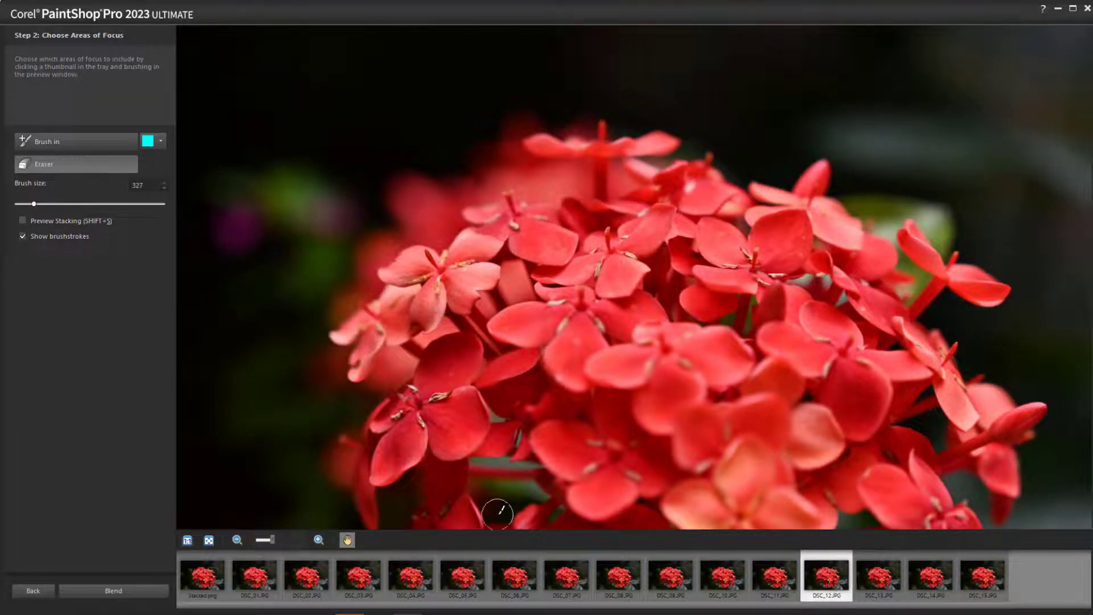
pyautogui.click(22, 220)
pyautogui.click(84, 141)
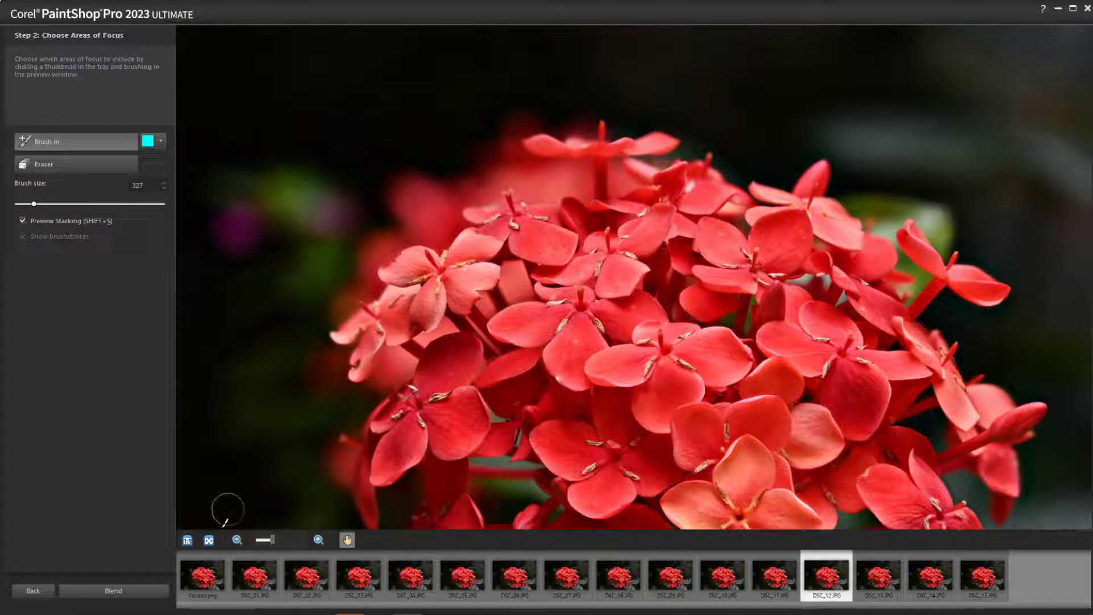
# - Fit the image to the window and blend the brushed focus areas
pyautogui.click(209, 540)
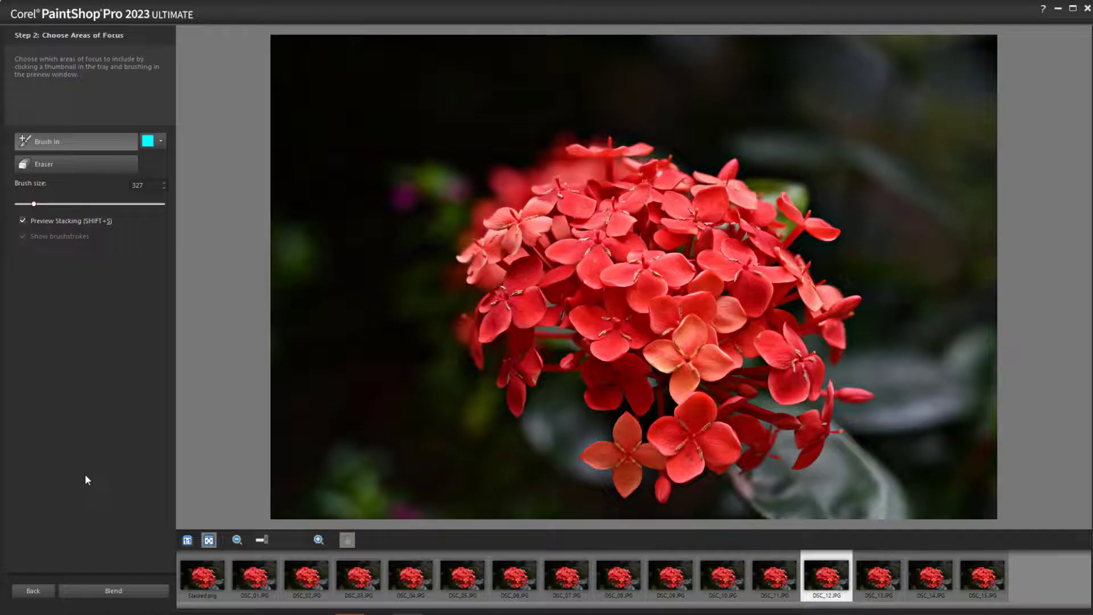
pyautogui.click(104, 592)
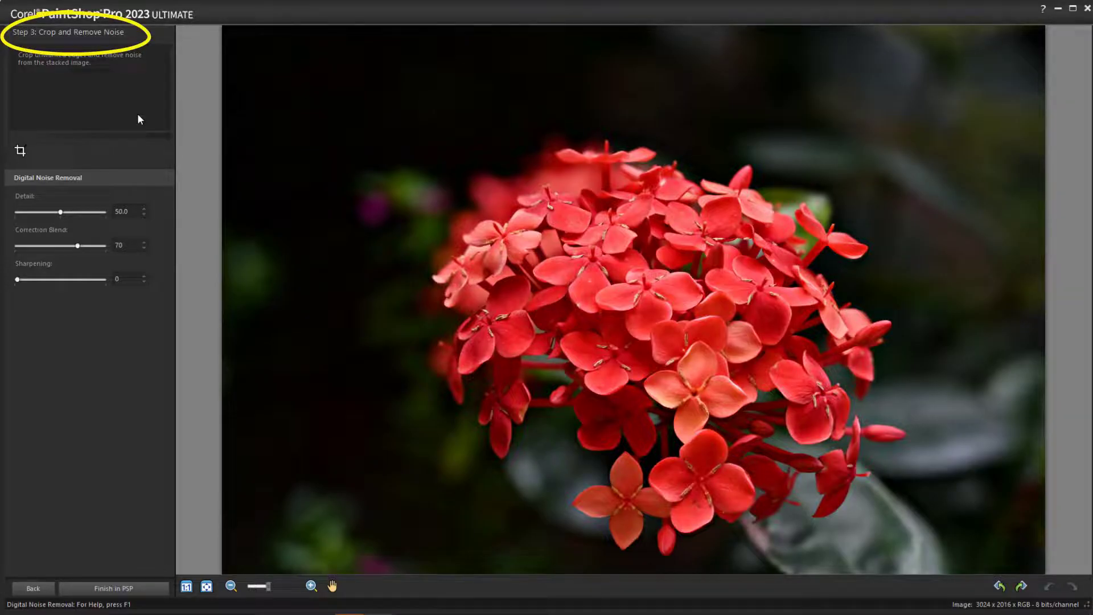
# - Frame a 4 x 5 (8 x 10) crop rectangle around the flower cluster
pyautogui.click(19, 151)
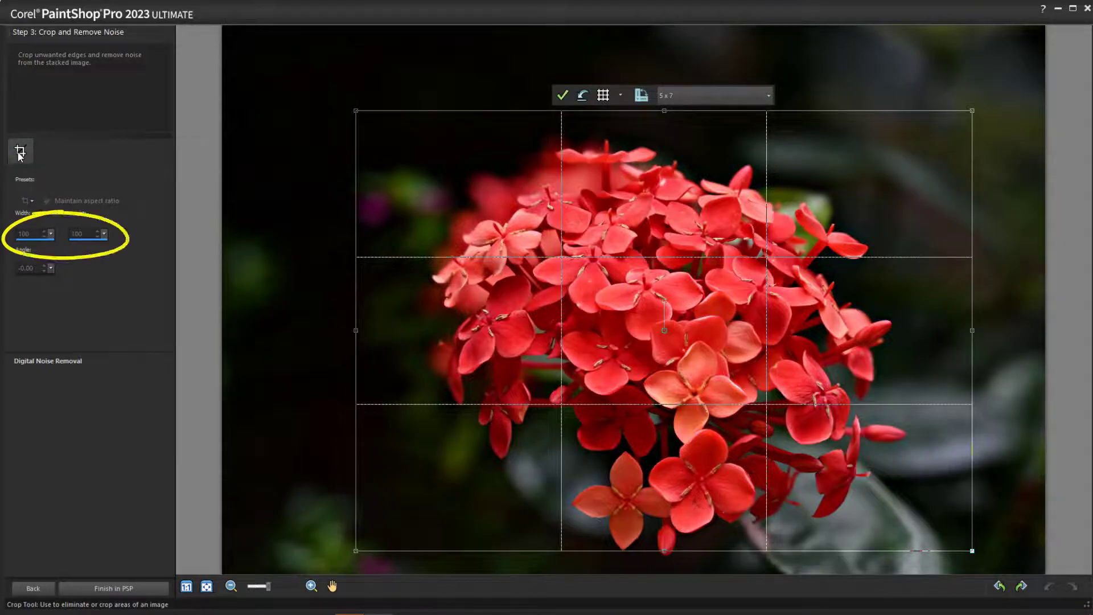
pyautogui.moveTo(355, 330)
pyautogui.mouseDown()
pyautogui.moveTo(458, 333)
pyautogui.moveTo(381, 329)
pyautogui.mouseUp()
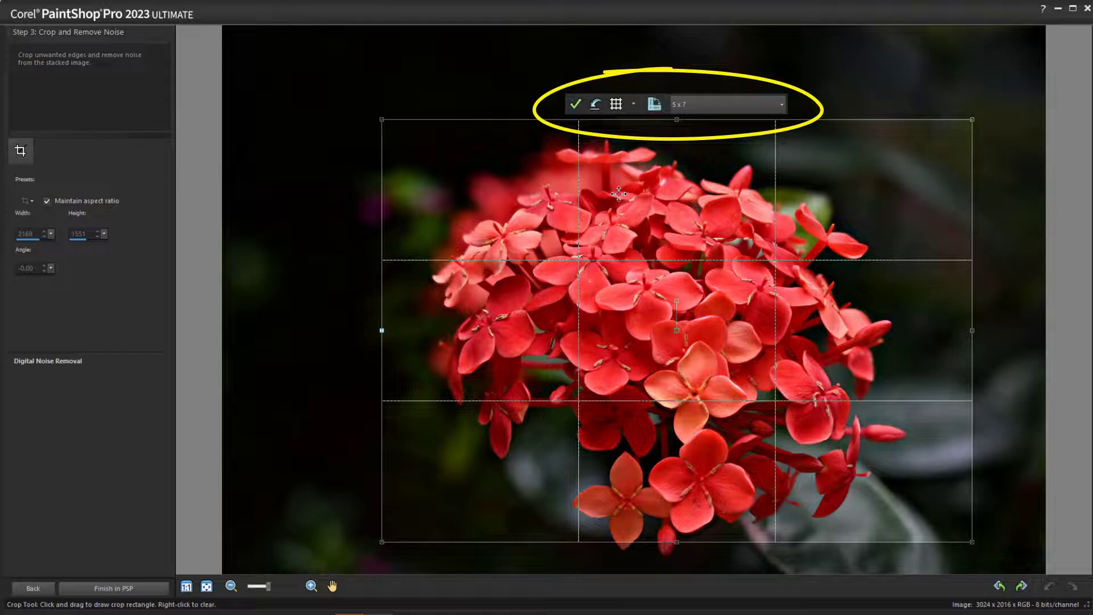
pyautogui.click(783, 103)
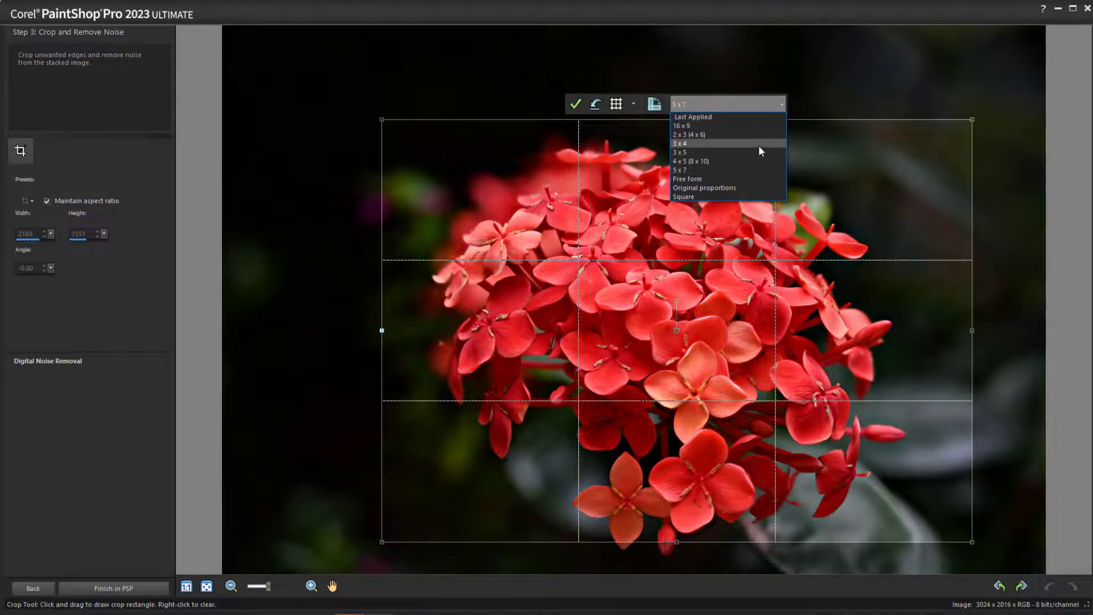
pyautogui.click(758, 163)
pyautogui.moveTo(470, 66); pyautogui.dragTo(501, 189)
pyautogui.moveTo(737, 381); pyautogui.dragTo(620, 298)
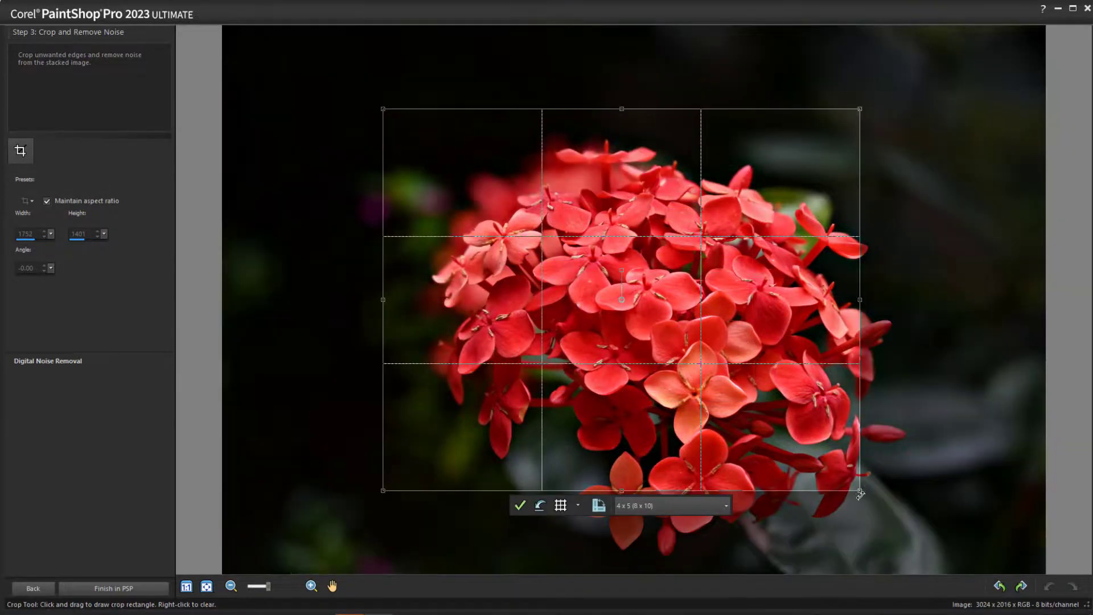
pyautogui.moveTo(859, 500); pyautogui.dragTo(950, 581)
# - Try the Golden Ratio and Triangle overlays, return to the grid, and apply the crop
pyautogui.click(626, 94)
pyautogui.click(687, 146)
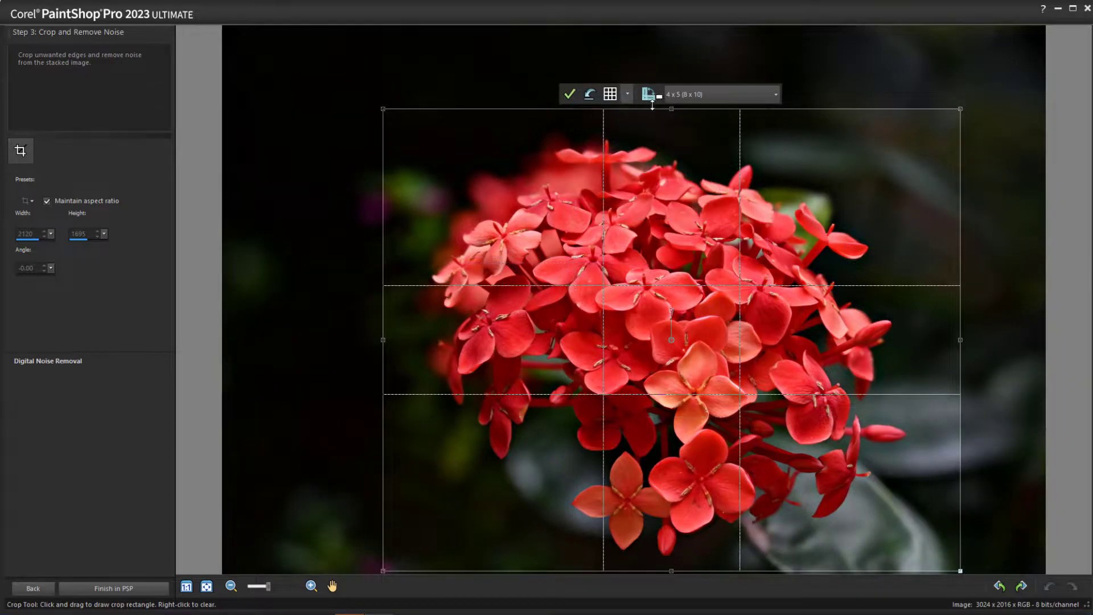
pyautogui.click(627, 94)
pyautogui.click(678, 190)
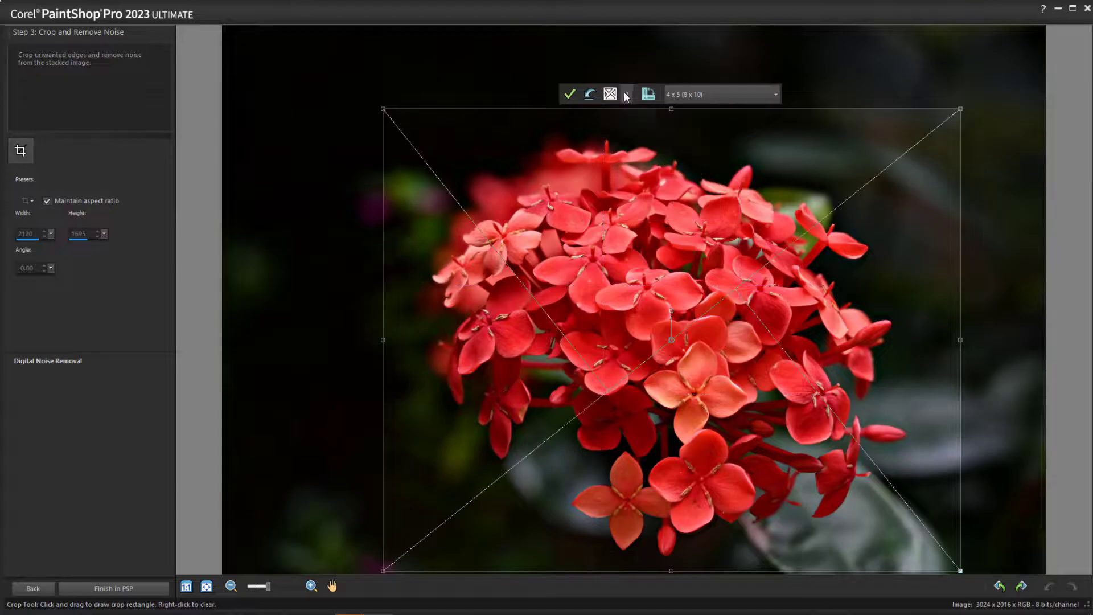
pyautogui.click(627, 94)
pyautogui.click(676, 207)
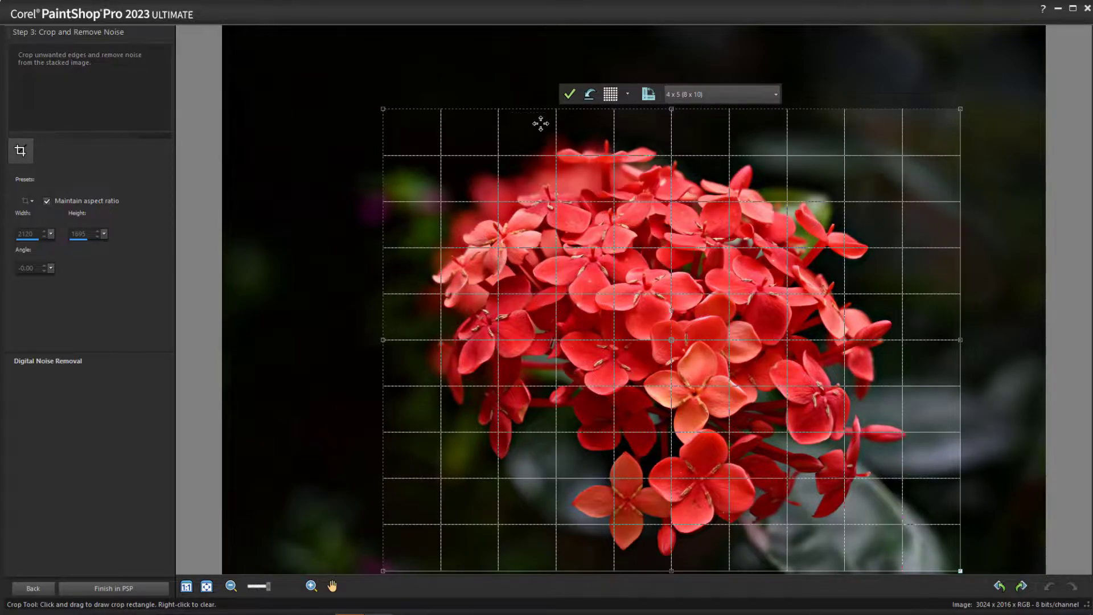
pyautogui.click(569, 96)
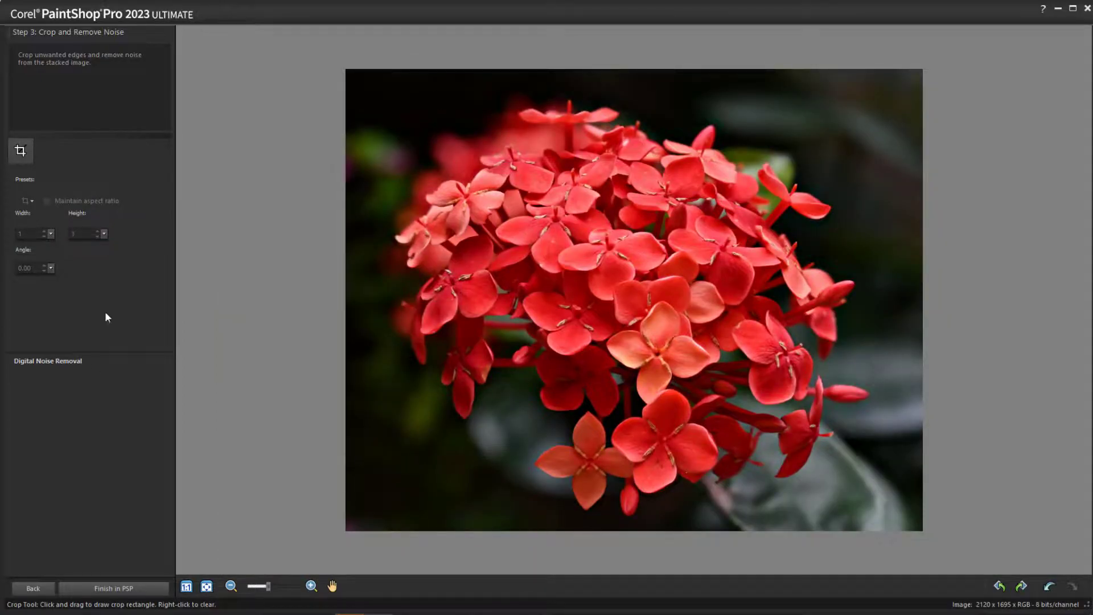
# - In Digital Noise Removal, set Detail to 84 and Sharpening to 78.0
pyautogui.click(79, 363)
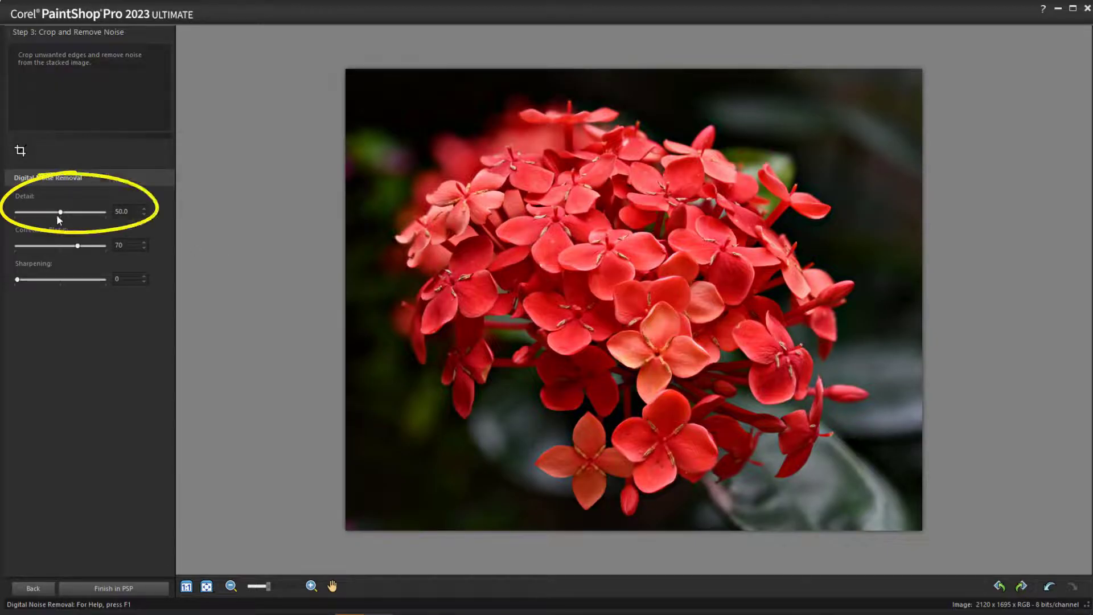
pyautogui.moveTo(61, 213); pyautogui.dragTo(24, 216)
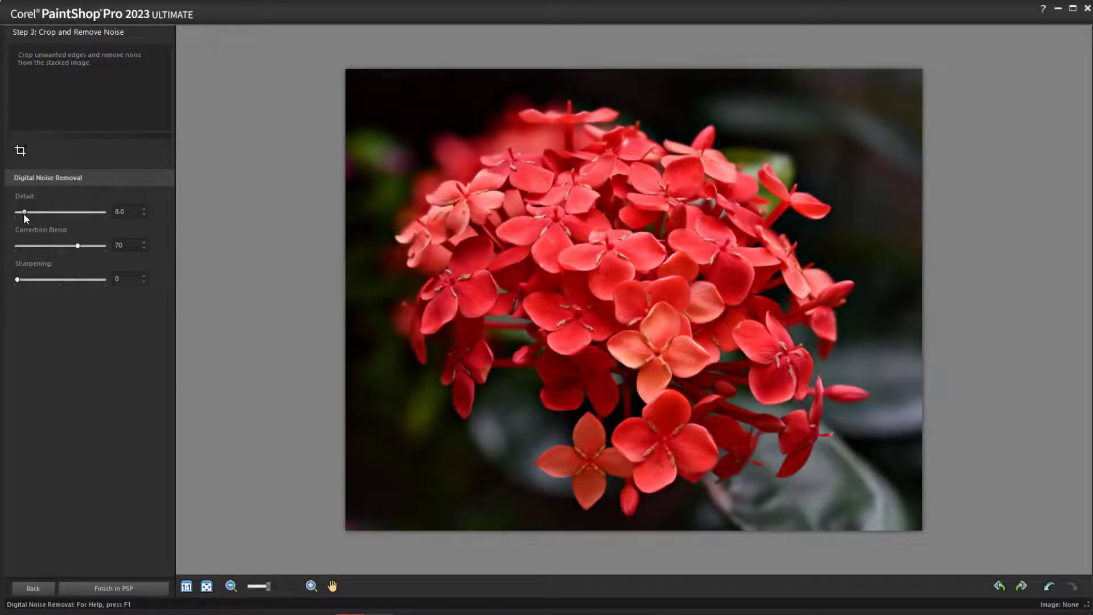
pyautogui.moveTo(23, 213); pyautogui.dragTo(96, 214)
pyautogui.moveTo(17, 279); pyautogui.dragTo(75, 278)
pyautogui.click(113, 588)
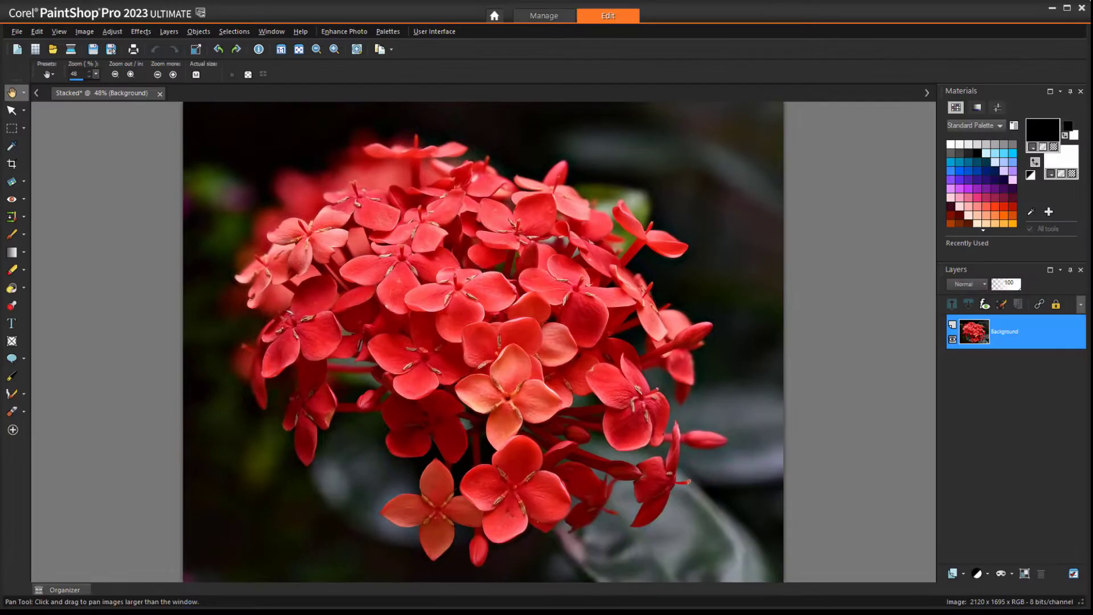